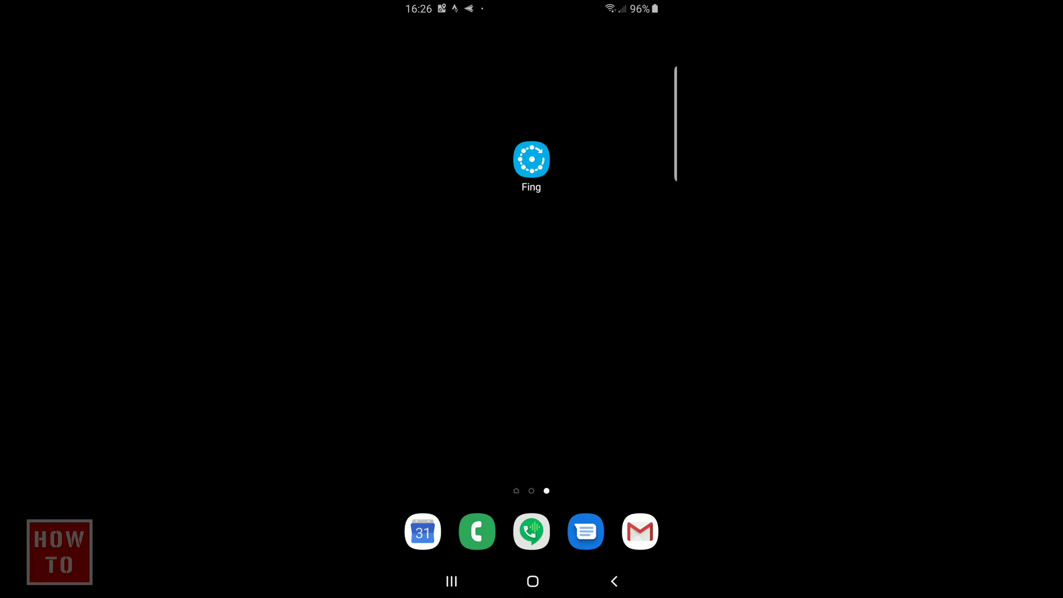
# Launch Fing and rescan the network, updating 24 of 38 devices
pyautogui.click(531, 159)
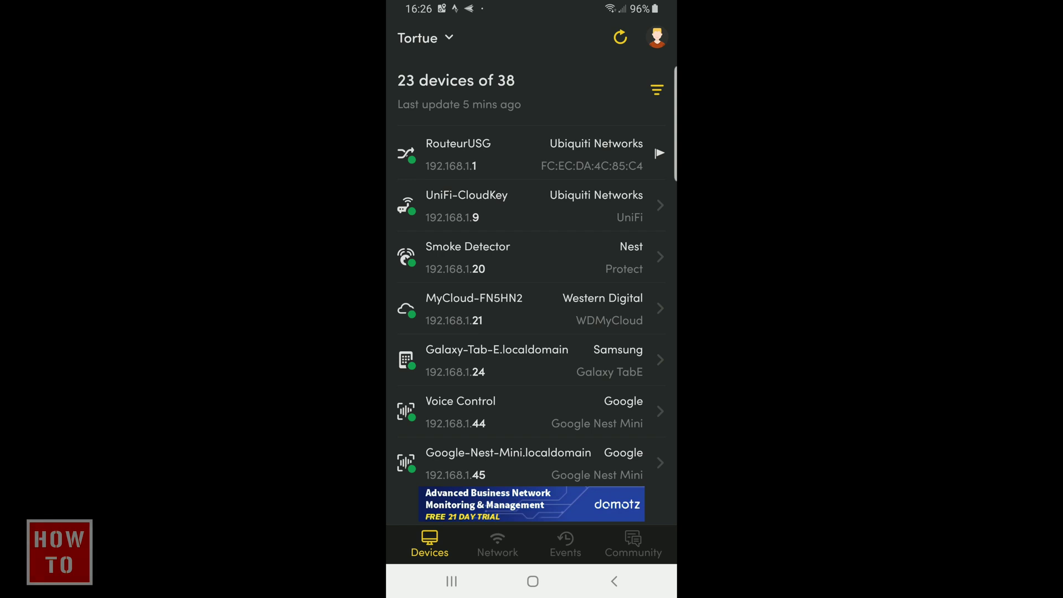
pyautogui.click(620, 37)
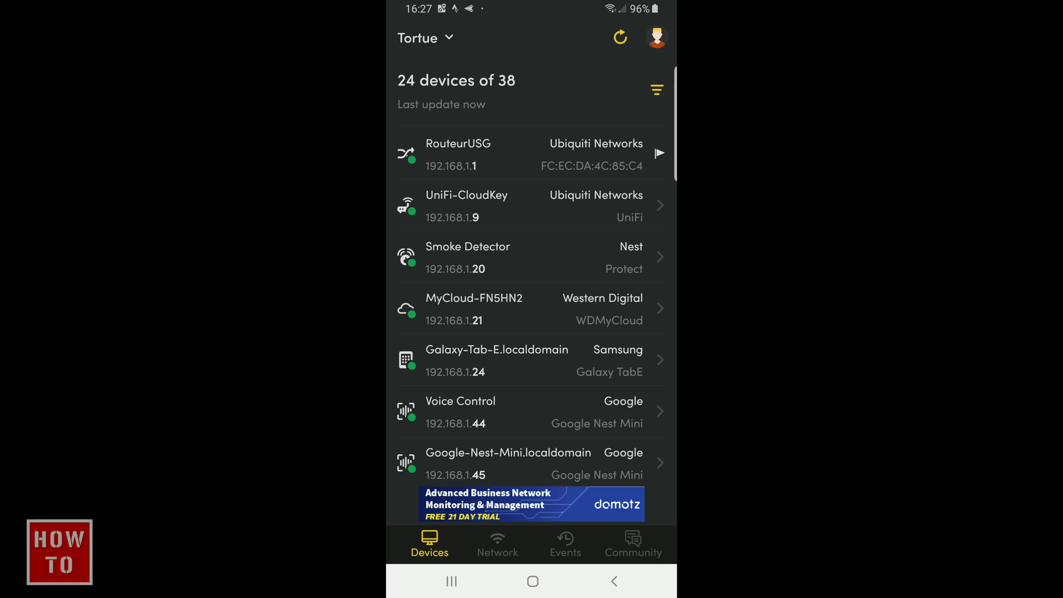
pyautogui.scroll(-1, 531, 412)
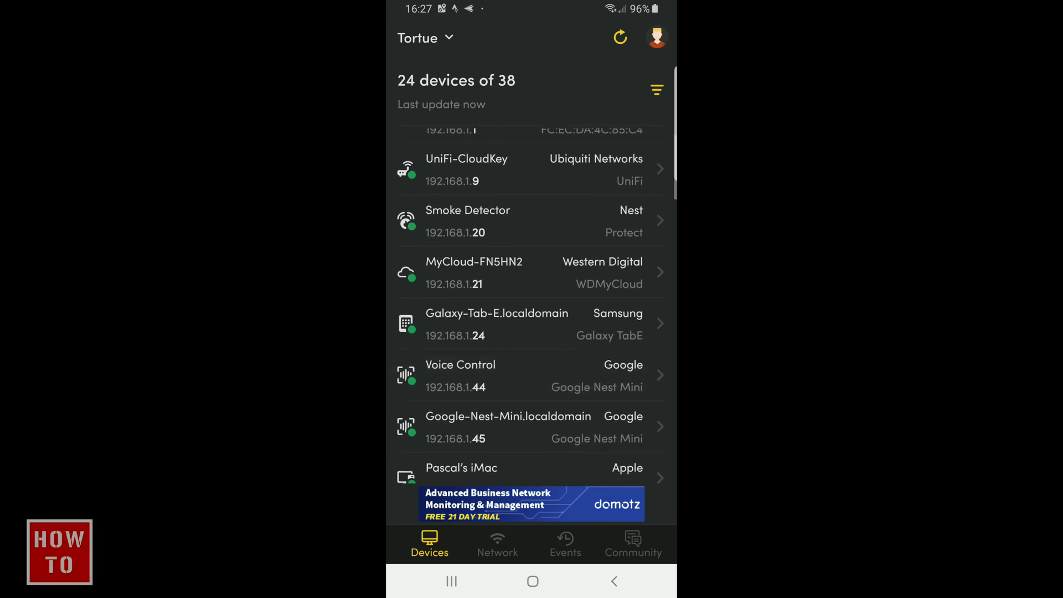
pyautogui.scroll(1, 531, 411)
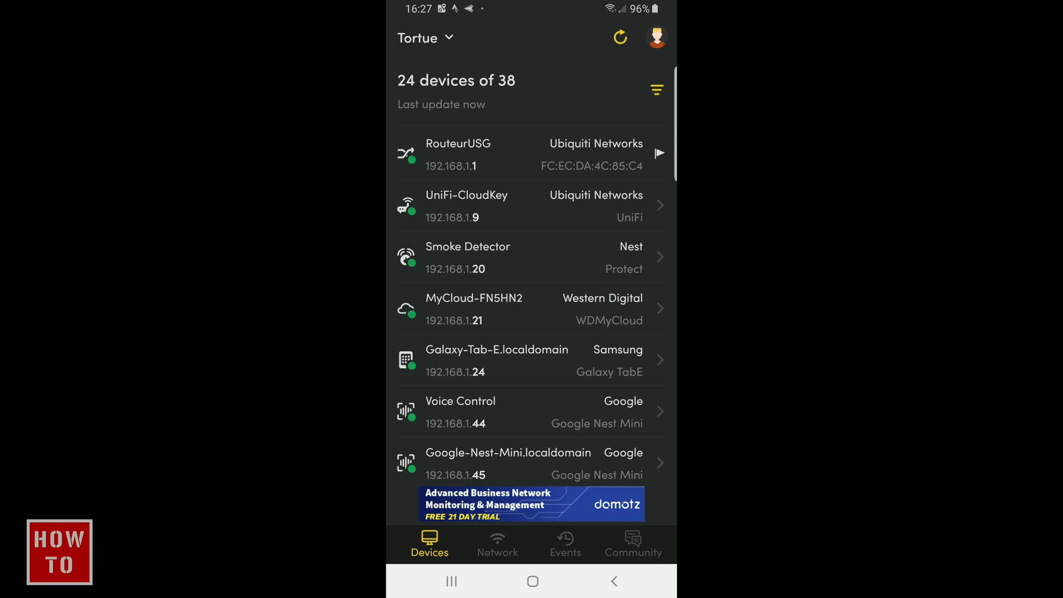
pyautogui.scroll(-1, 532, 308)
pyautogui.scroll(-2, 532, 307)
pyautogui.scroll(-2, 532, 307)
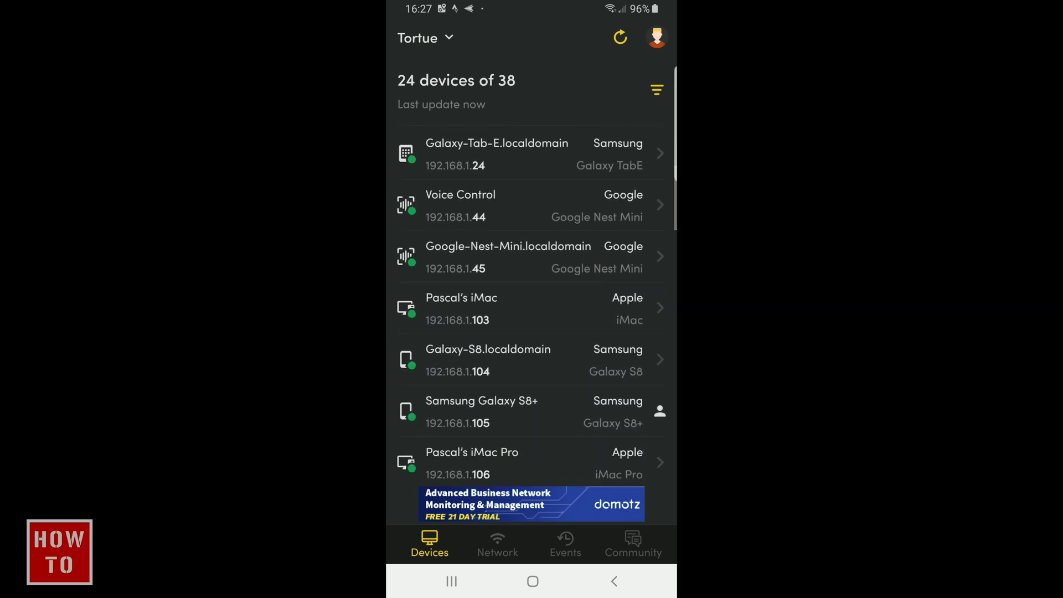
pyautogui.scroll(-1, 532, 307)
pyautogui.scroll(-2, 531, 308)
pyautogui.scroll(-1, 532, 307)
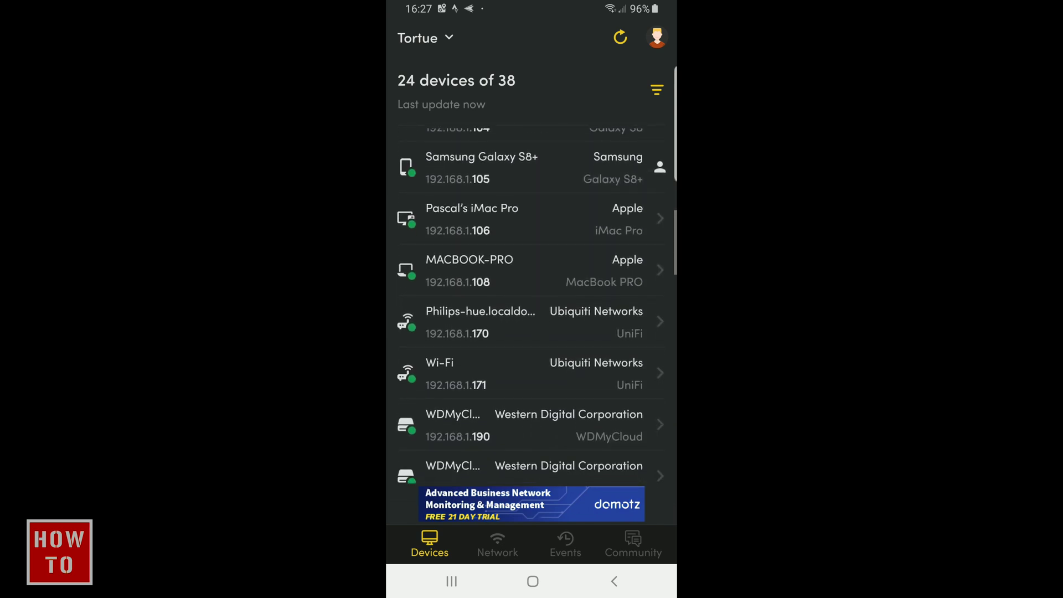
pyautogui.scroll(-2, 532, 308)
pyautogui.scroll(-5, 532, 308)
pyautogui.scroll(-3, 532, 307)
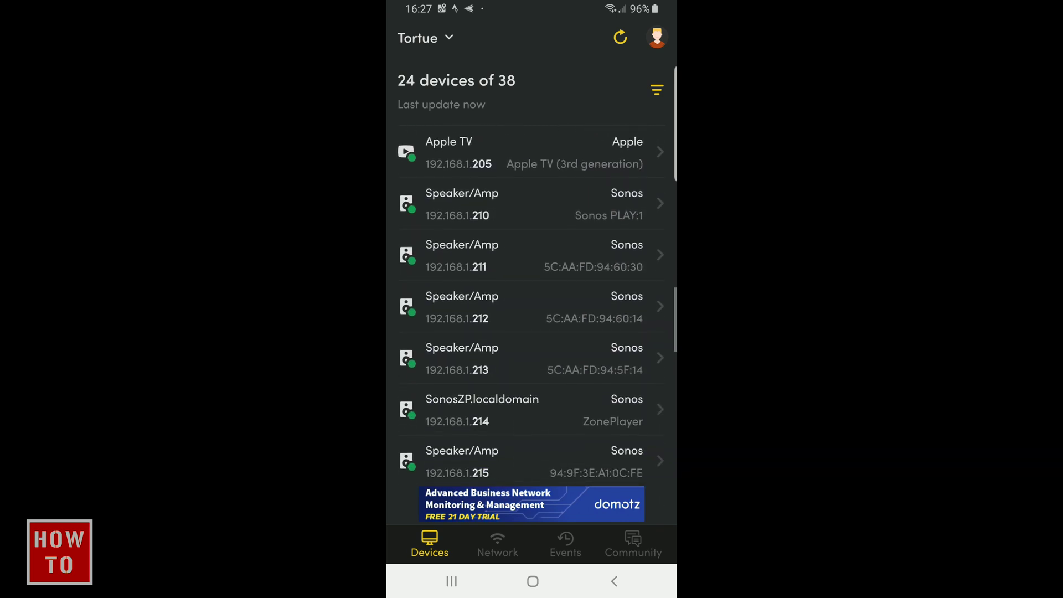
pyautogui.scroll(-2, 532, 307)
pyautogui.scroll(-1, 531, 308)
pyautogui.scroll(2, 531, 307)
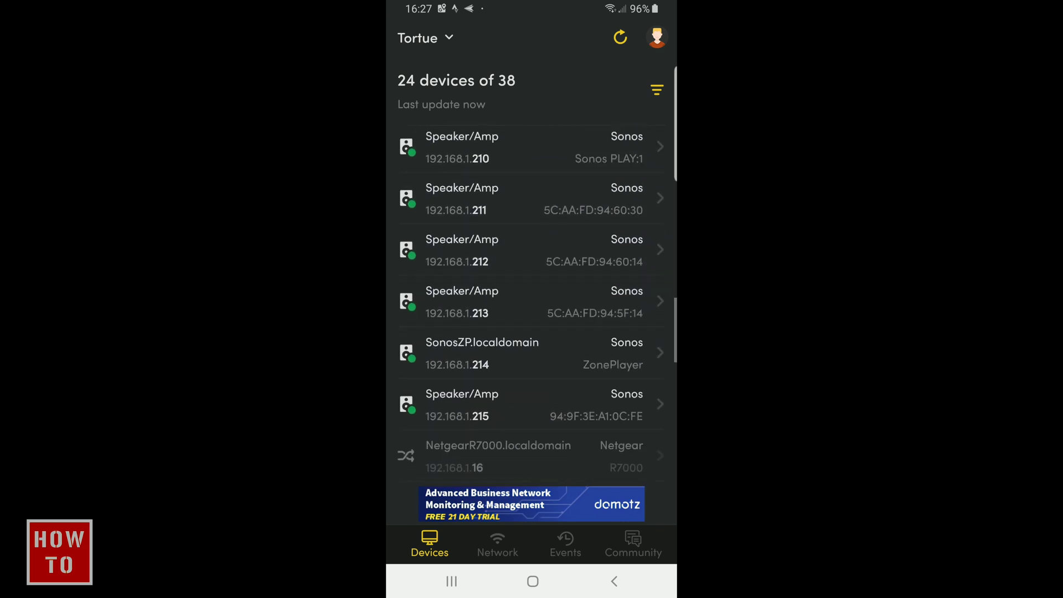
pyautogui.scroll(3, 532, 307)
pyautogui.scroll(3, 532, 307)
pyautogui.scroll(5, 531, 308)
pyautogui.scroll(2, 532, 307)
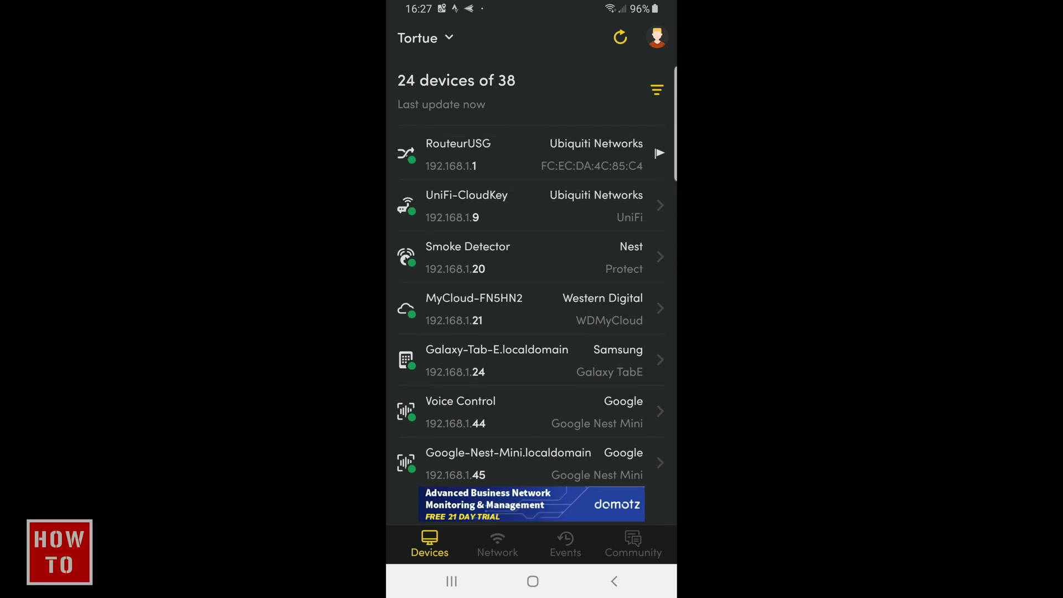
pyautogui.scroll(-1, 531, 360)
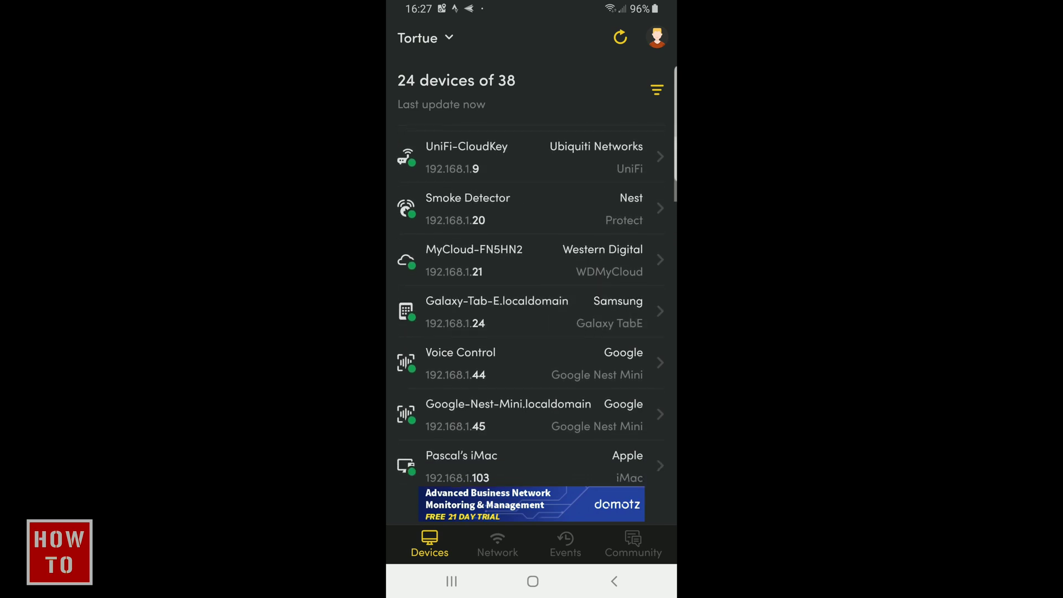
pyautogui.scroll(-1, 531, 361)
pyautogui.scroll(-1, 532, 305)
pyautogui.scroll(-1, 532, 305)
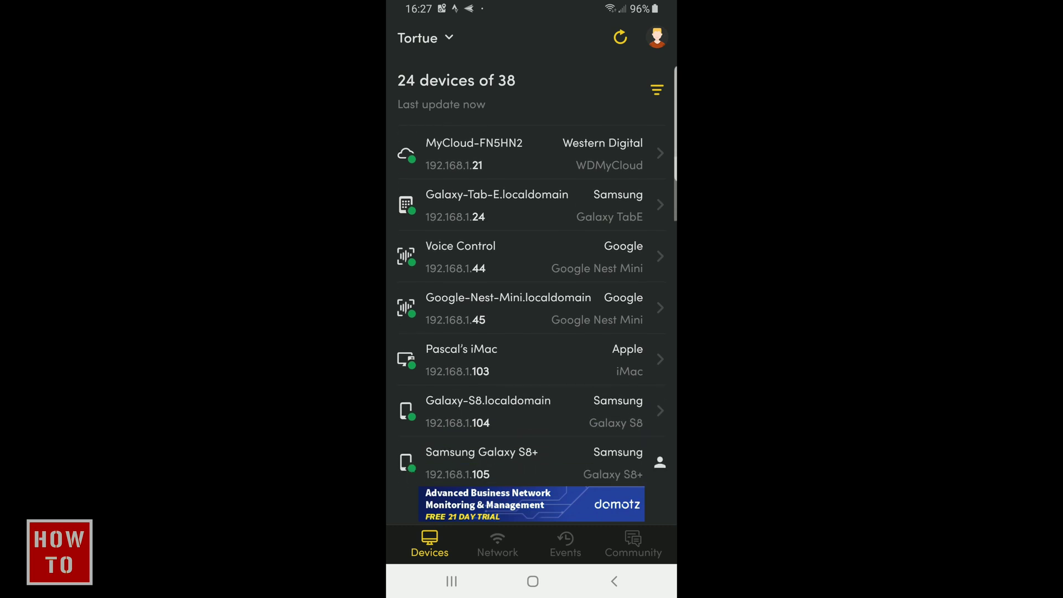
pyautogui.scroll(-1, 532, 304)
pyautogui.scroll(-1, 532, 305)
pyautogui.scroll(-1, 531, 305)
pyautogui.scroll(-1, 531, 305)
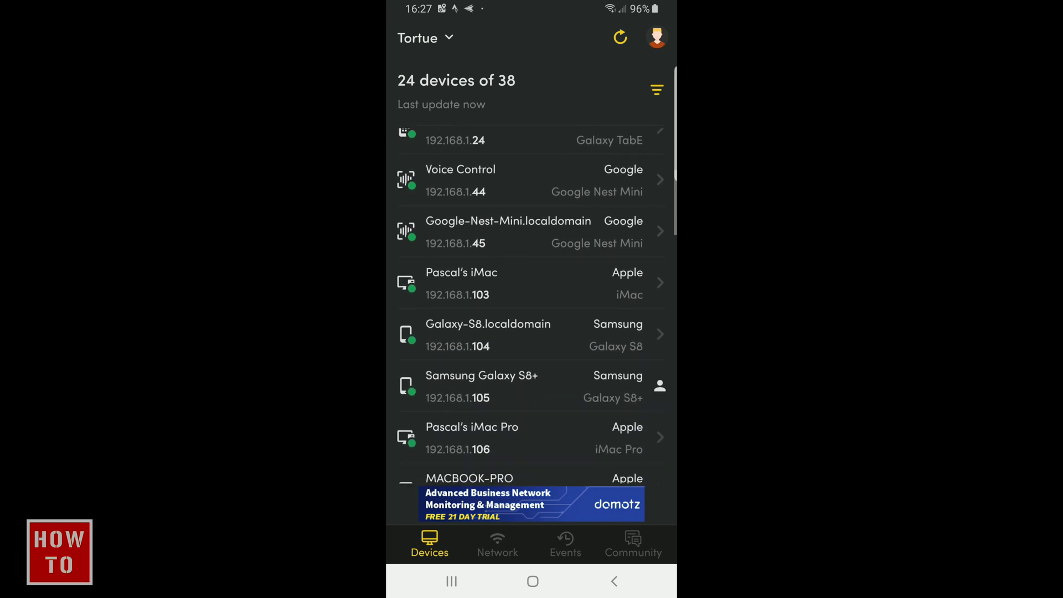
pyautogui.scroll(-1, 531, 304)
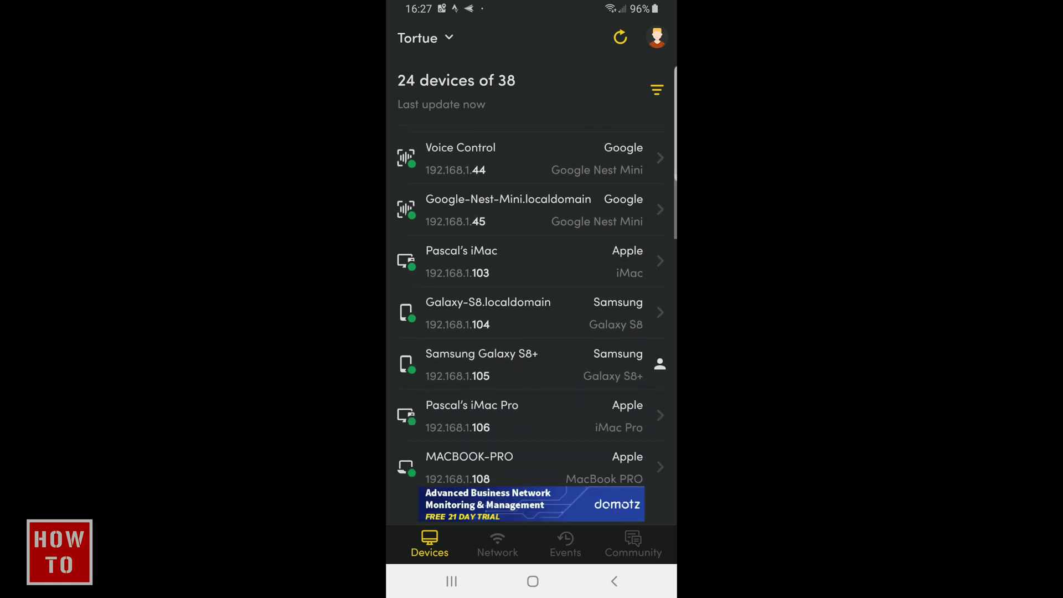
pyautogui.scroll(-3, 532, 305)
pyautogui.scroll(-1, 531, 305)
pyautogui.scroll(-1, 532, 305)
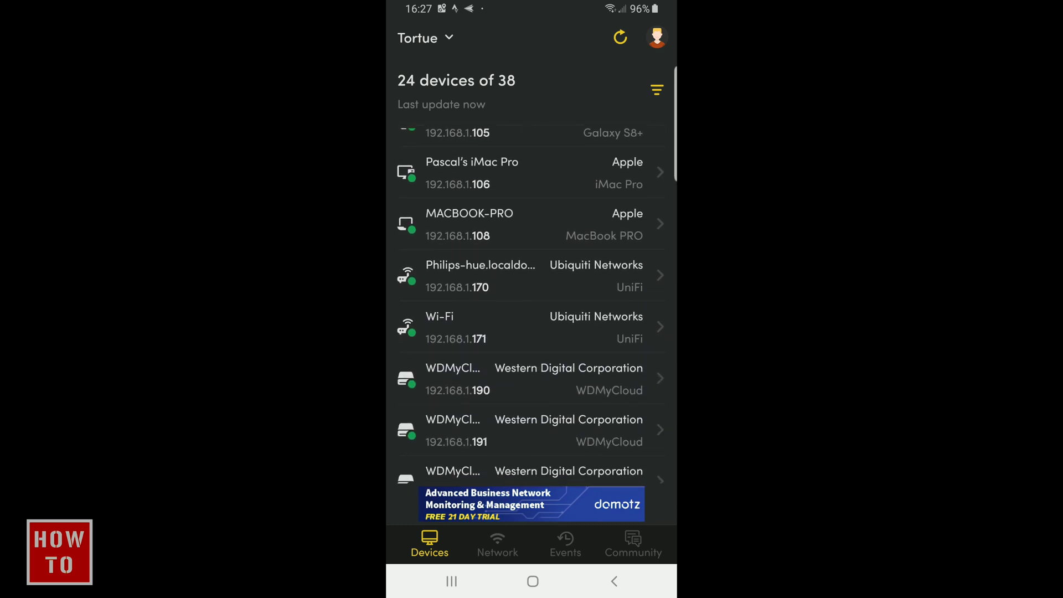
pyautogui.scroll(-1, 532, 305)
pyautogui.scroll(-1, 532, 305)
pyautogui.scroll(-2, 531, 304)
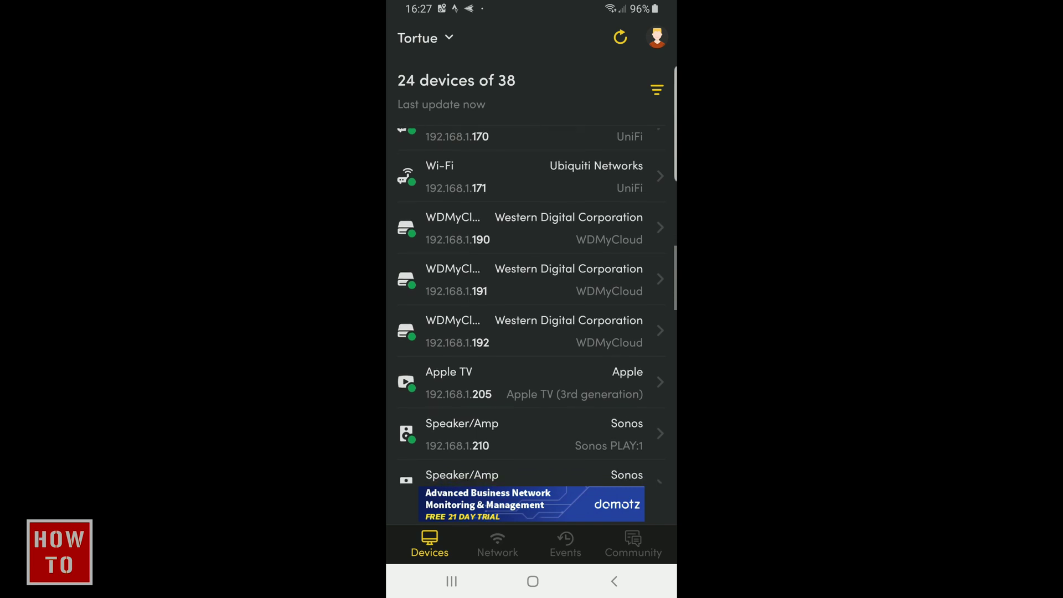
pyautogui.scroll(-1, 531, 304)
pyautogui.scroll(-2, 532, 305)
pyautogui.scroll(-1, 531, 305)
pyautogui.scroll(-1, 531, 305)
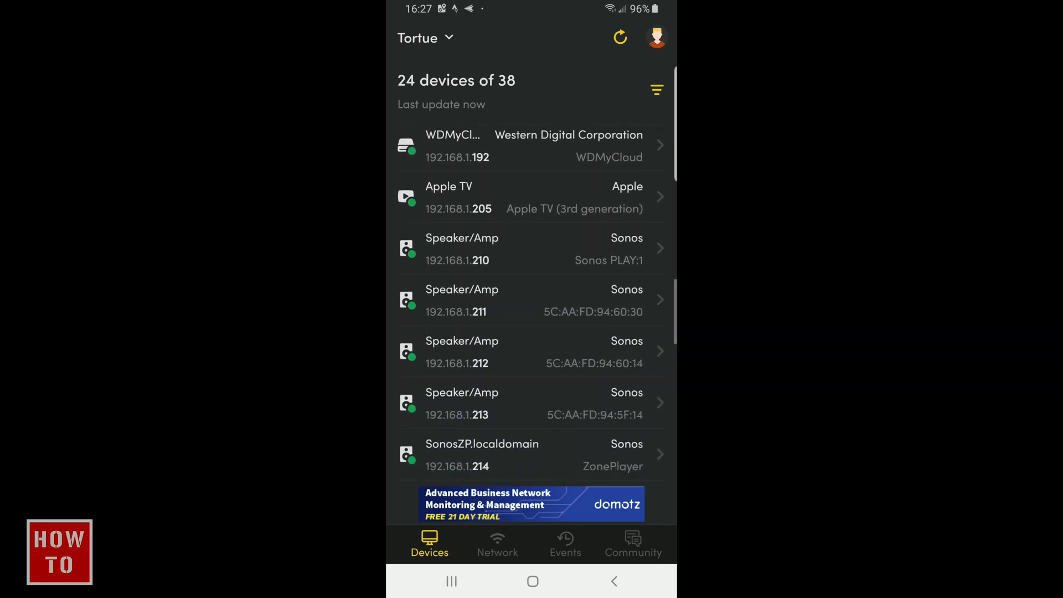
pyautogui.scroll(-2, 532, 305)
pyautogui.scroll(-1, 531, 305)
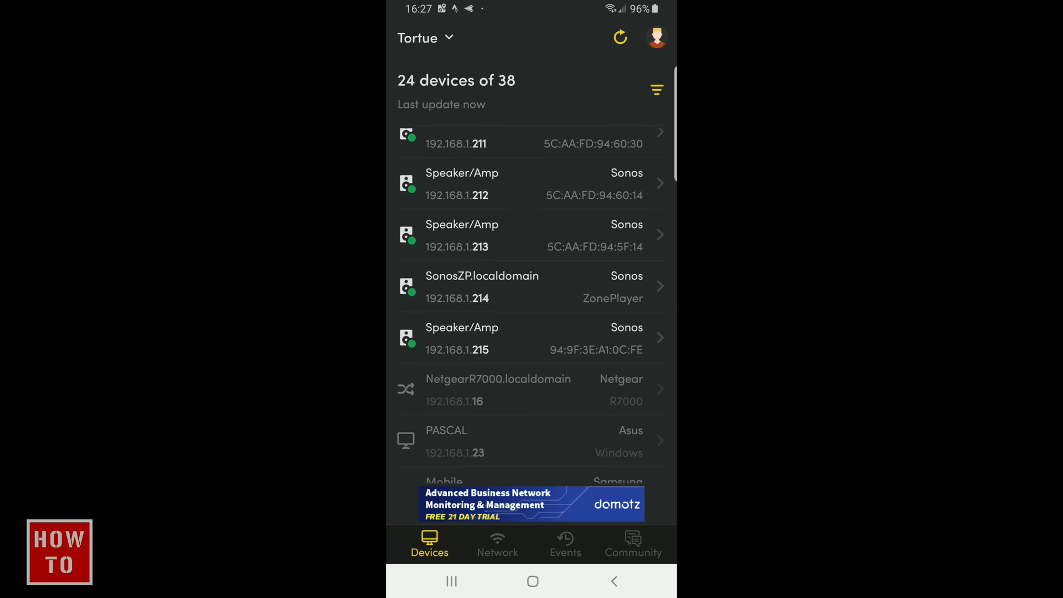
pyautogui.scroll(-1, 532, 333)
pyautogui.scroll(-1, 532, 332)
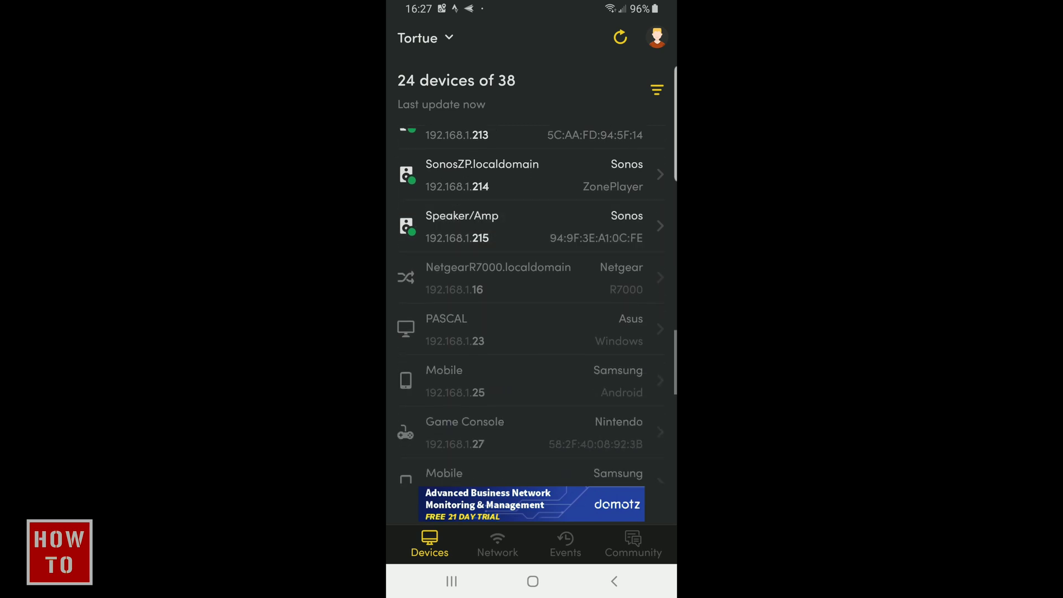
pyautogui.scroll(-1, 532, 332)
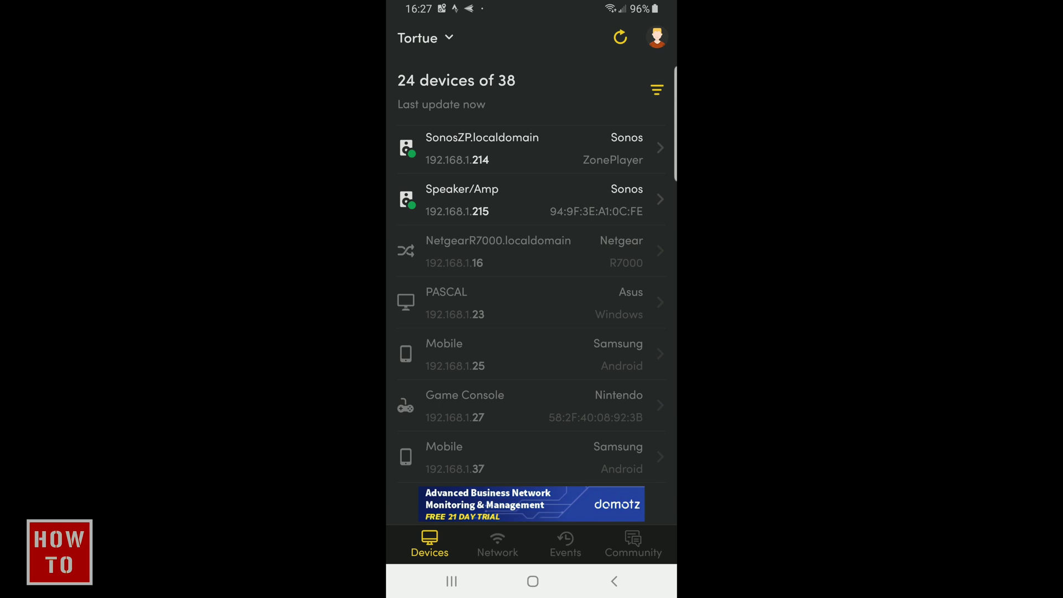
pyautogui.scroll(-1, 531, 250)
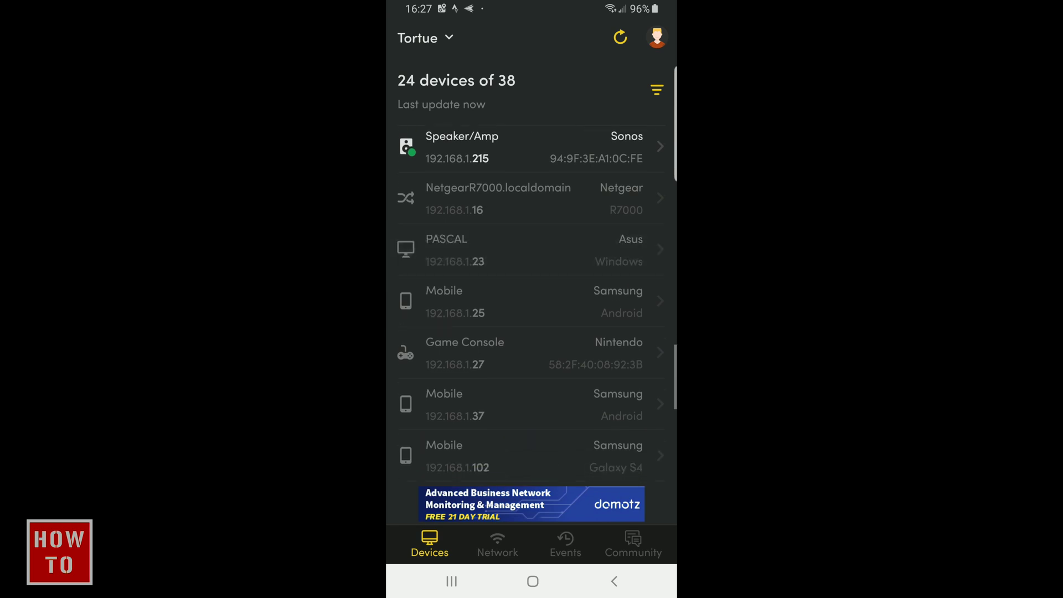
pyautogui.scroll(-4, 531, 298)
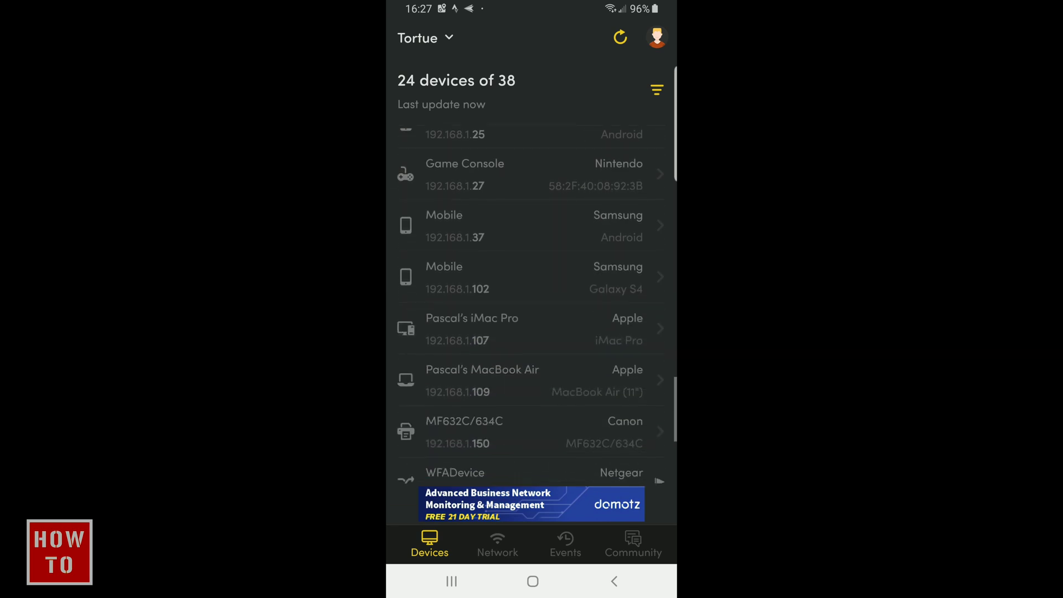
pyautogui.scroll(-2, 532, 298)
pyautogui.scroll(-2, 531, 300)
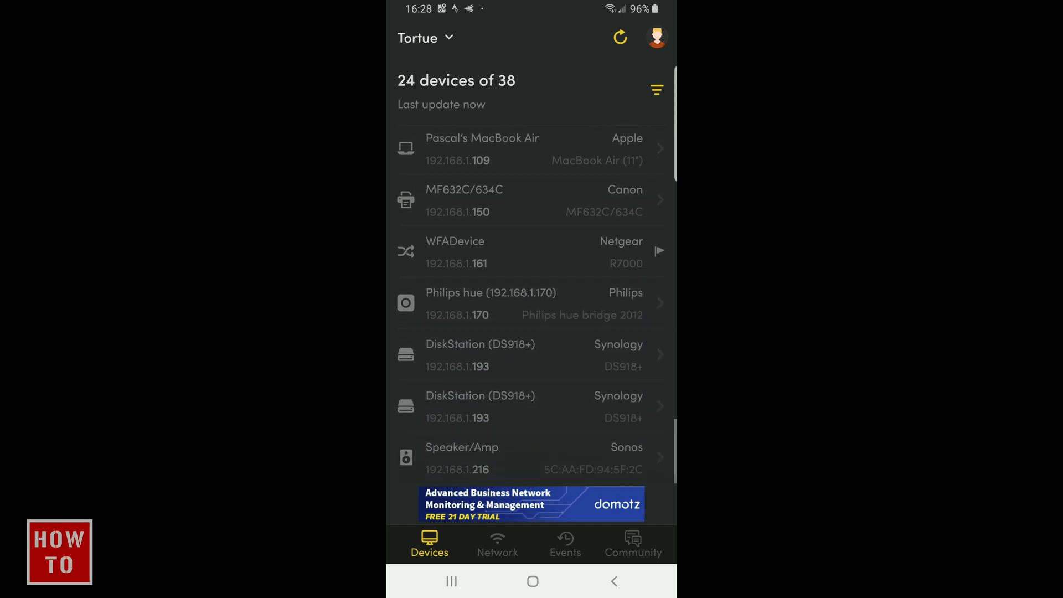
pyautogui.scroll(4, 531, 300)
pyautogui.scroll(3, 532, 299)
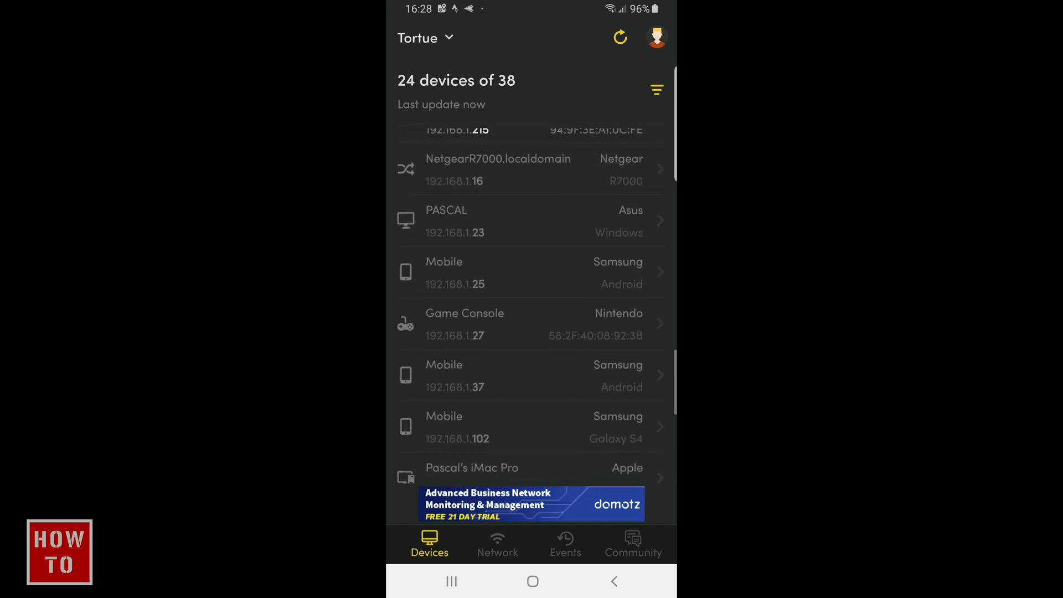
pyautogui.scroll(2, 532, 298)
pyautogui.scroll(-1, 532, 299)
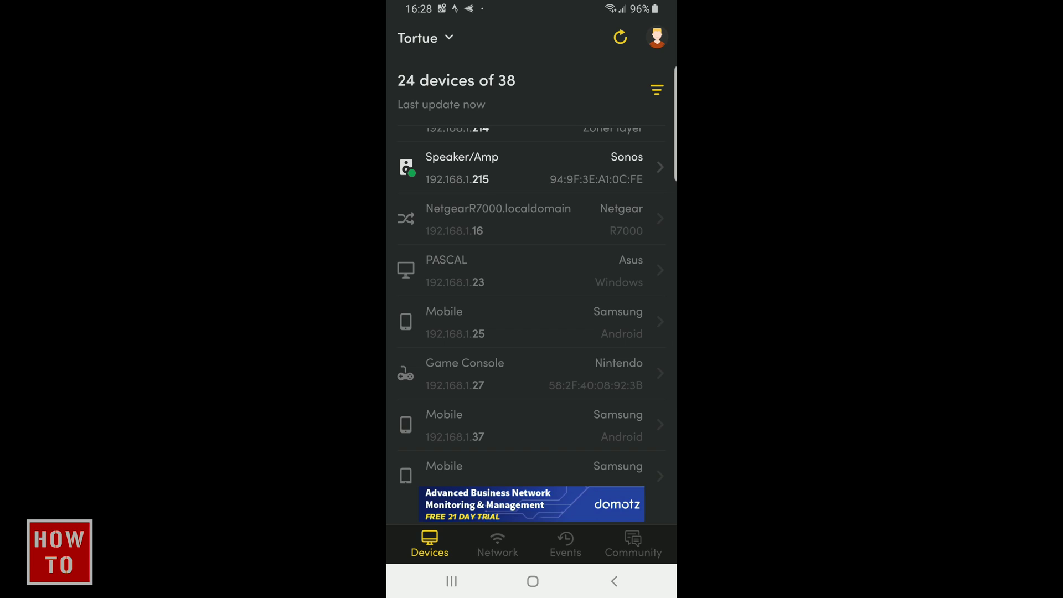
# Open the details page of the offline NetgearR7000.localdomain router
pyautogui.click(515, 219)
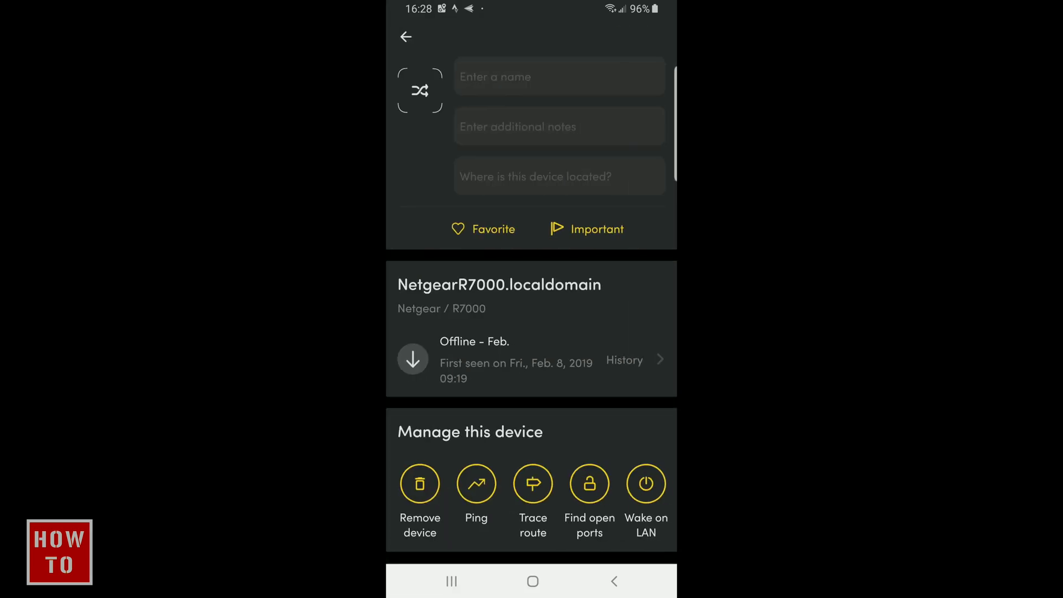
pyautogui.scroll(-1, 531, 299)
pyautogui.scroll(-6, 532, 299)
pyautogui.scroll(-6, 532, 300)
pyautogui.scroll(-2, 531, 300)
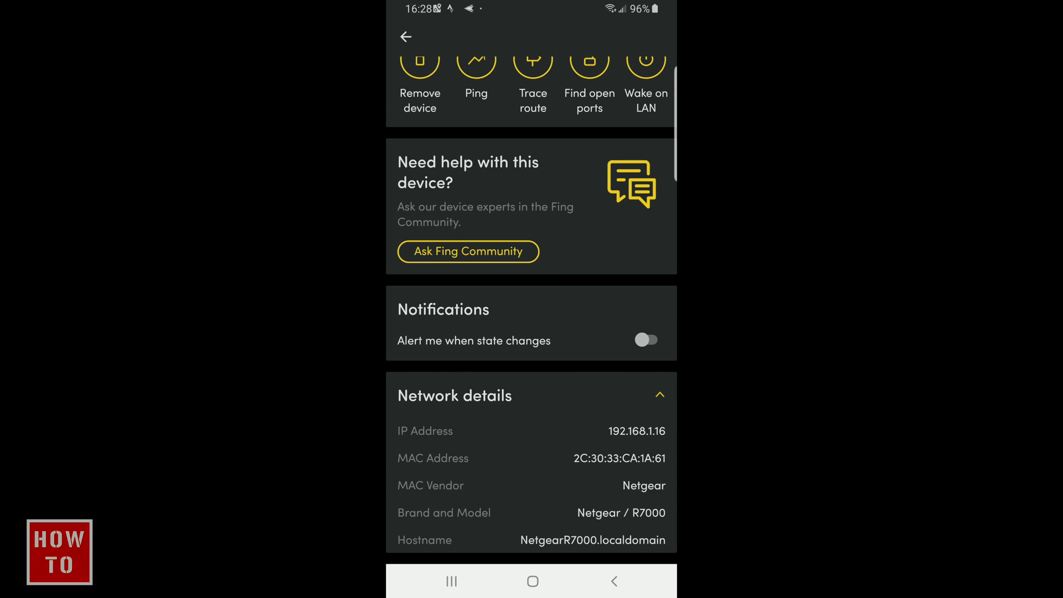
pyautogui.click(405, 37)
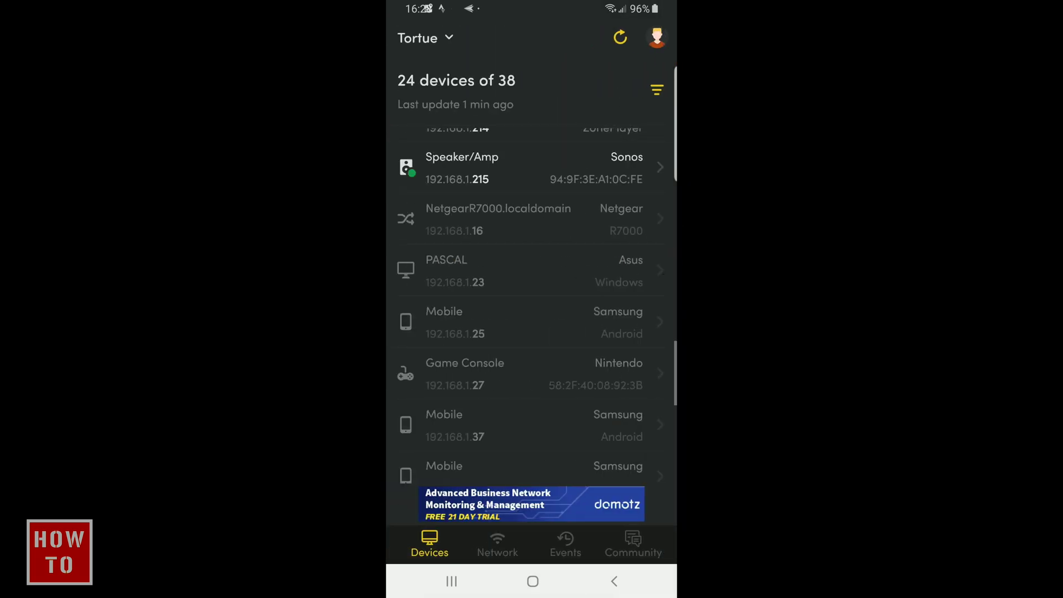
pyautogui.scroll(-2, 532, 299)
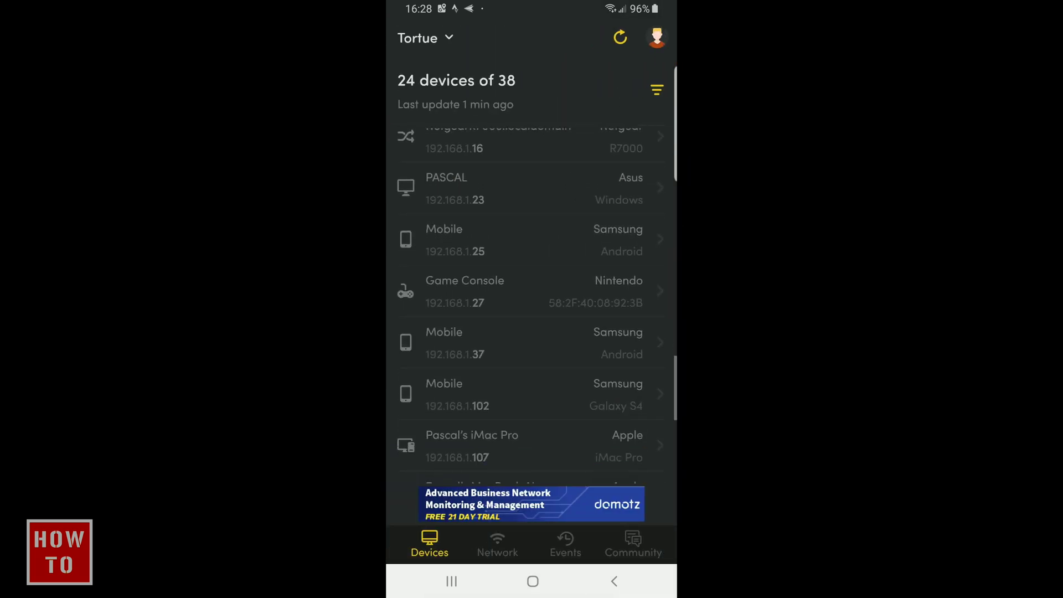
# View the offline Nintendo console's details (IP 192.168.1.27), then return to the device list
pyautogui.click(532, 291)
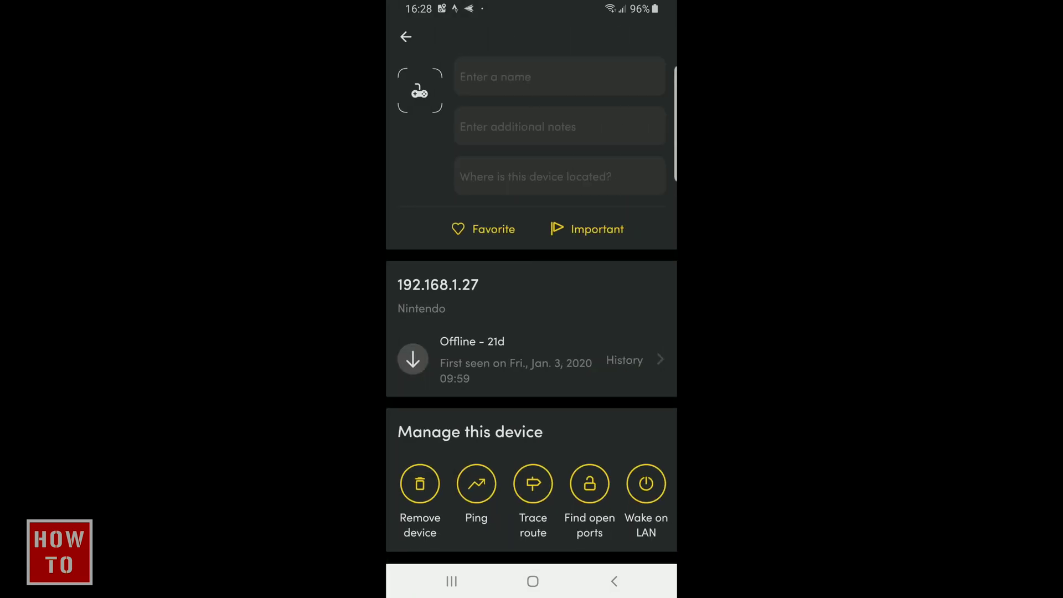
pyautogui.scroll(-2, 532, 316)
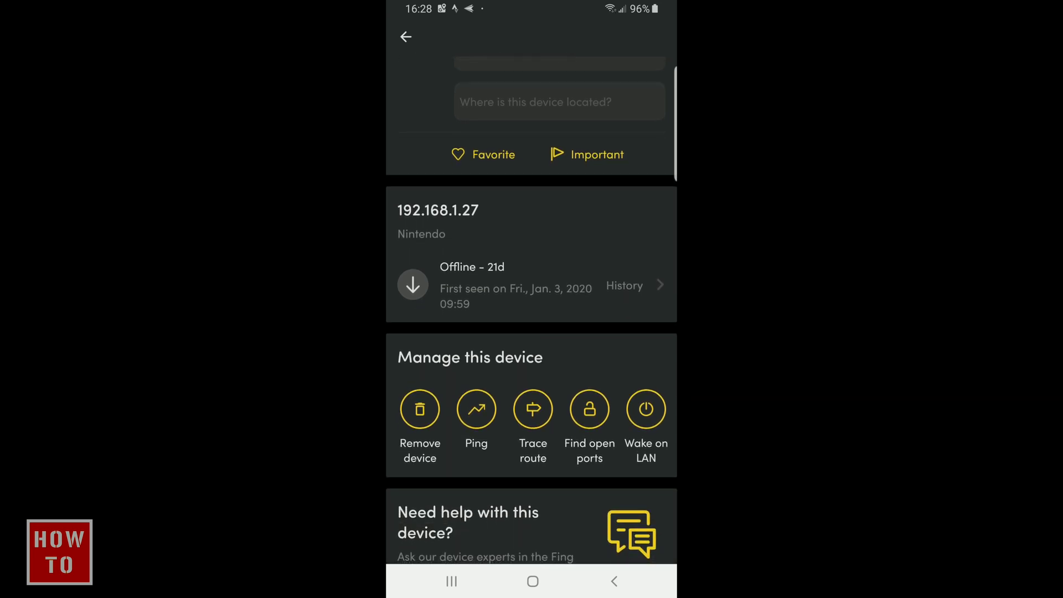
pyautogui.scroll(-2, 531, 316)
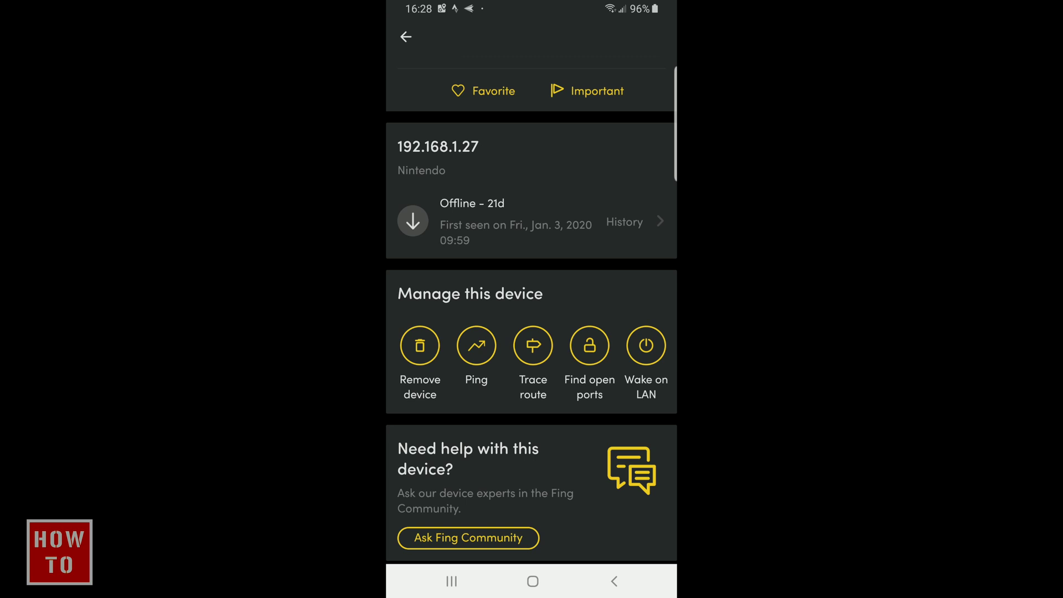
pyautogui.scroll(-5, 531, 316)
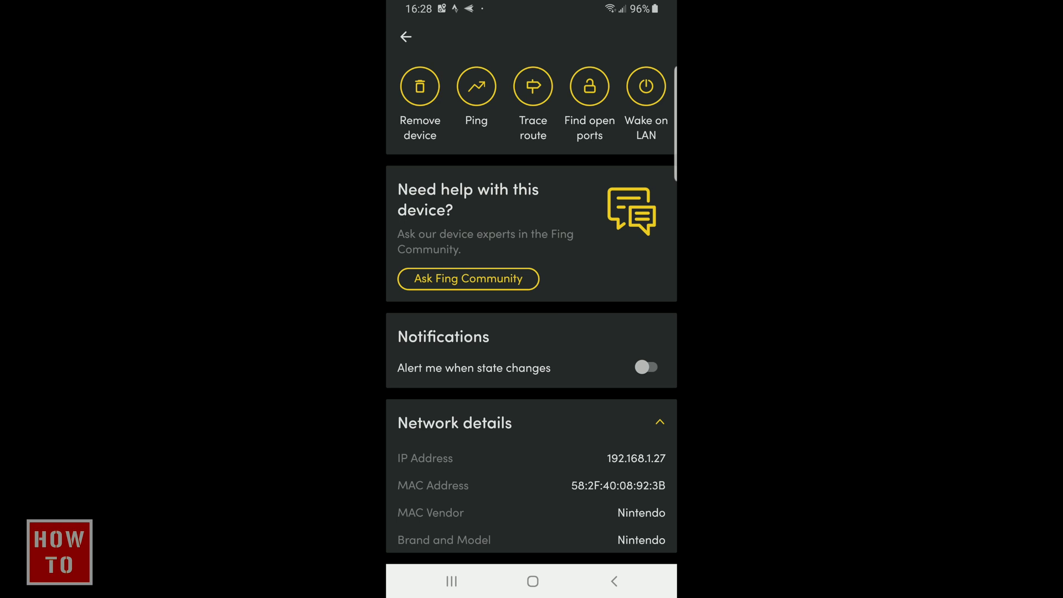
pyautogui.click(405, 37)
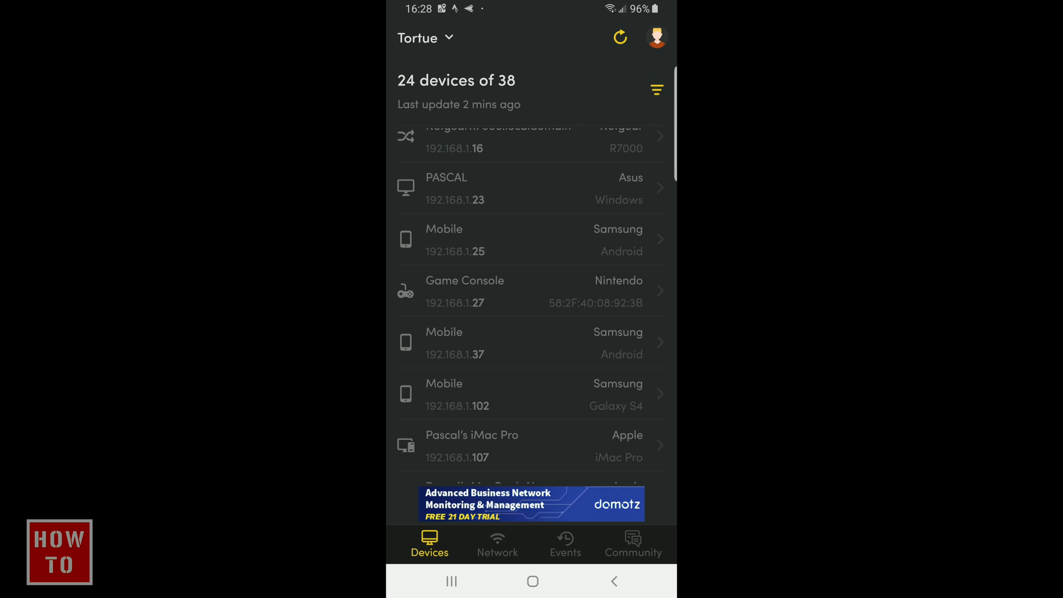
pyautogui.scroll(2, 532, 306)
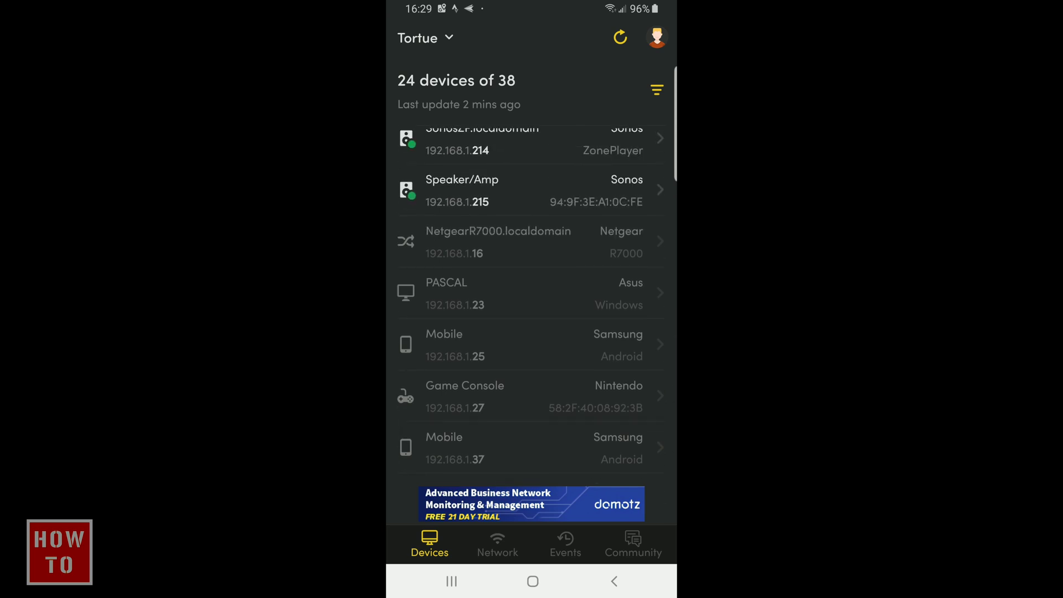
pyautogui.scroll(-3, 532, 306)
pyautogui.scroll(-1, 532, 306)
pyautogui.scroll(-1, 531, 307)
pyautogui.scroll(-2, 532, 305)
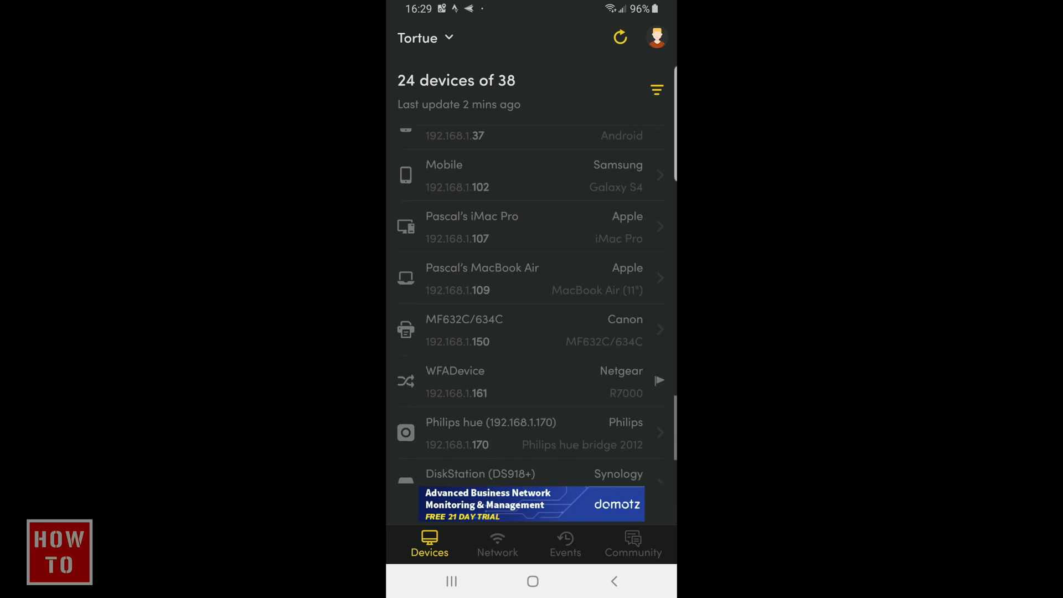
pyautogui.scroll(-2, 531, 306)
pyautogui.scroll(3, 532, 305)
pyautogui.scroll(2, 531, 306)
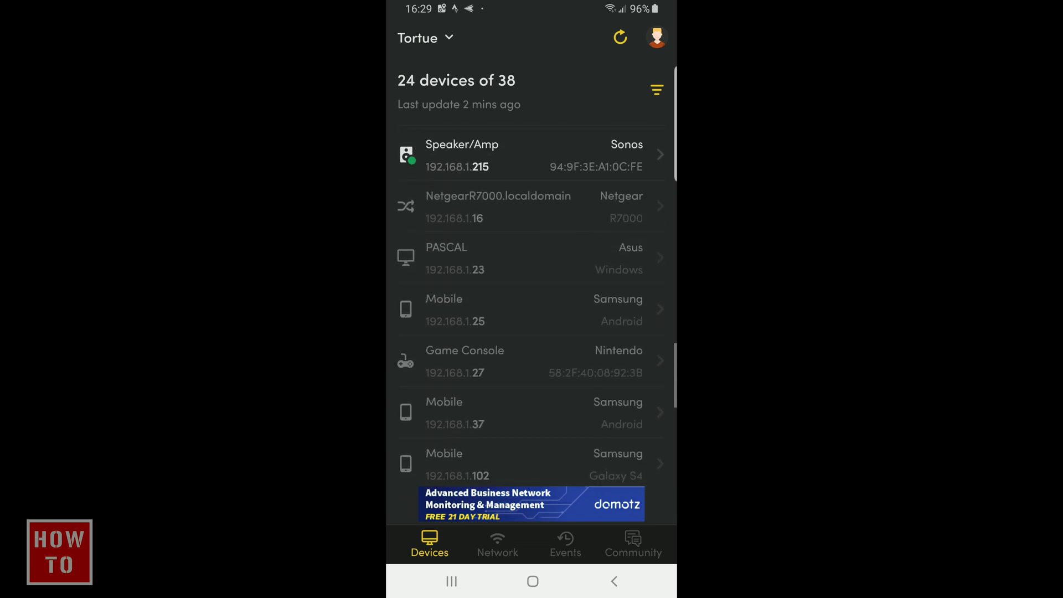
pyautogui.scroll(2, 532, 306)
pyautogui.scroll(3, 531, 305)
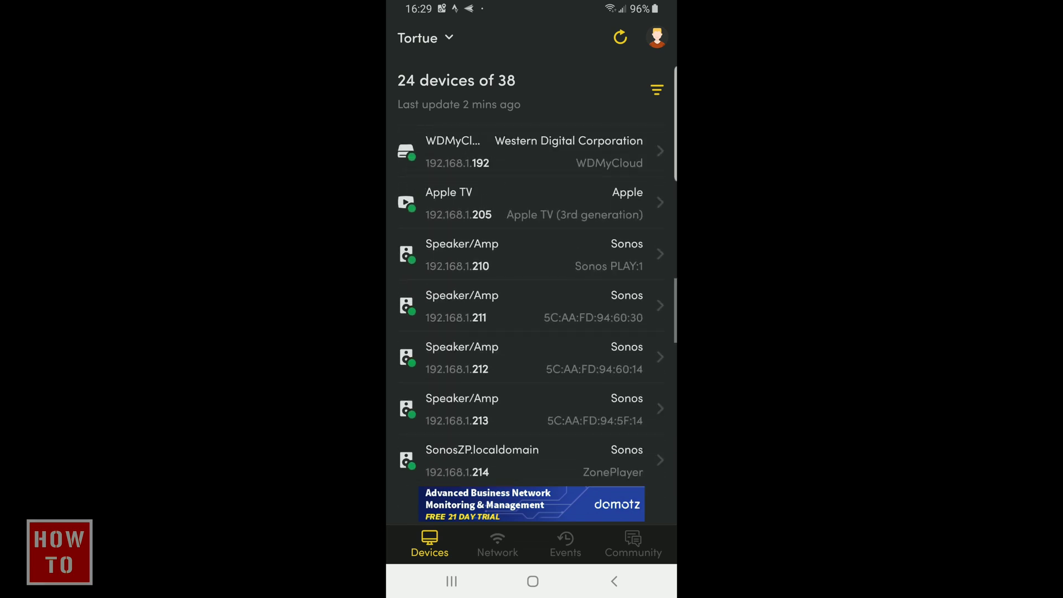
pyautogui.scroll(3, 532, 305)
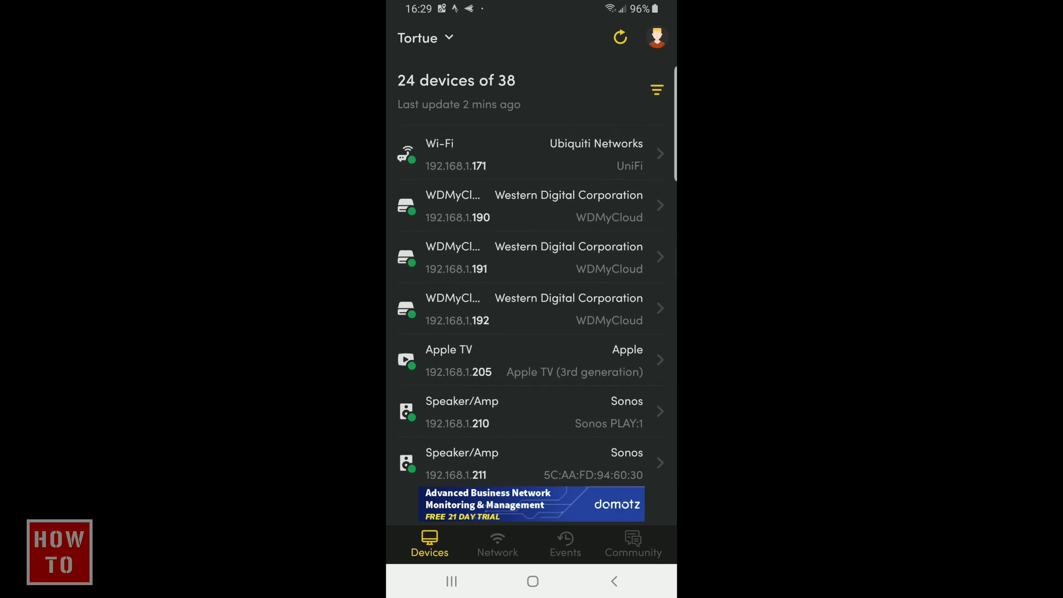
pyautogui.click(532, 205)
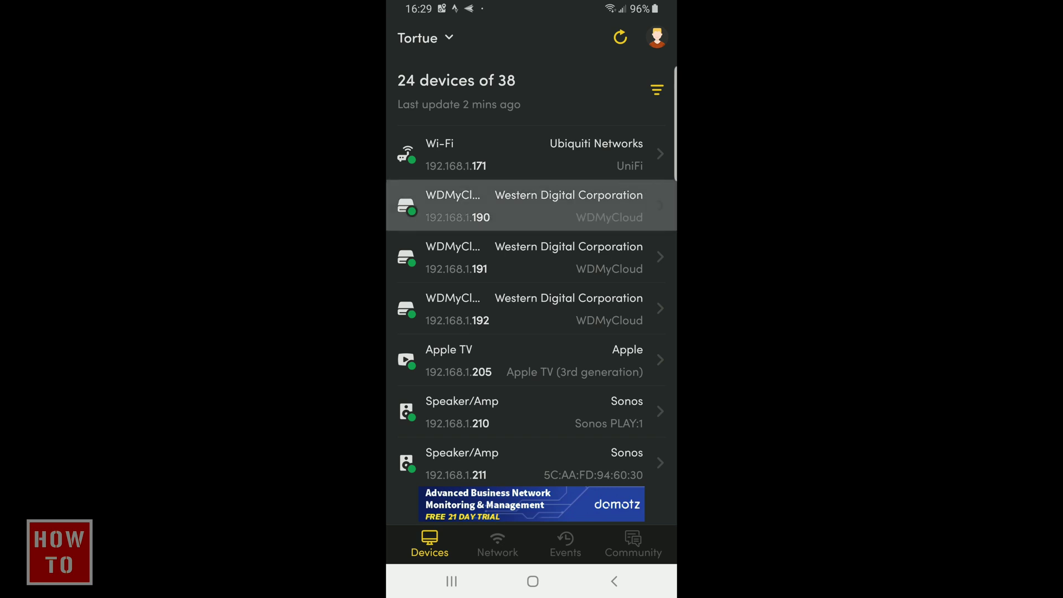
pyautogui.scroll(-5, 531, 332)
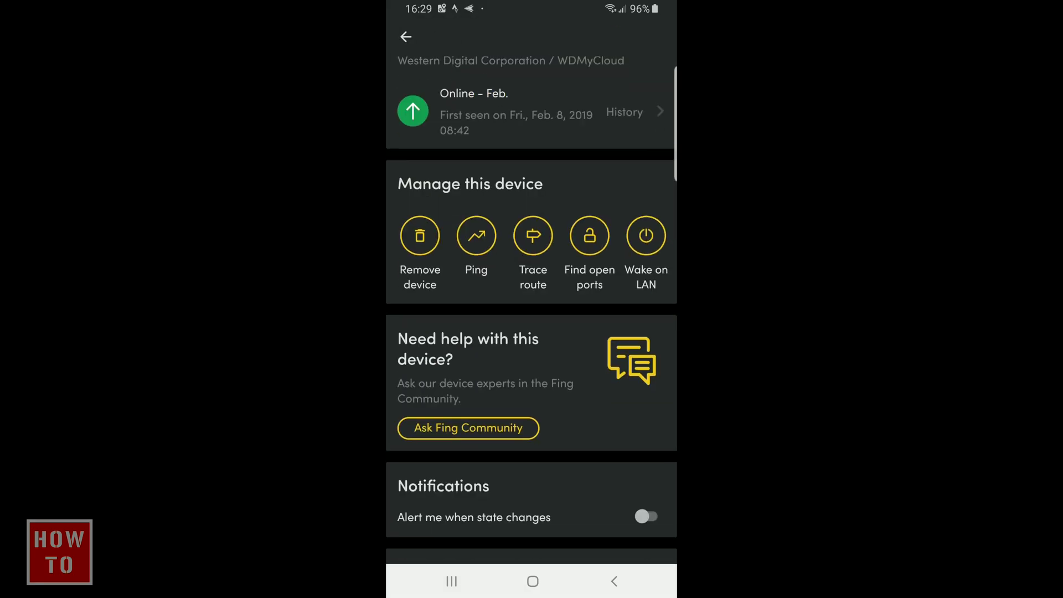
pyautogui.scroll(-5, 531, 333)
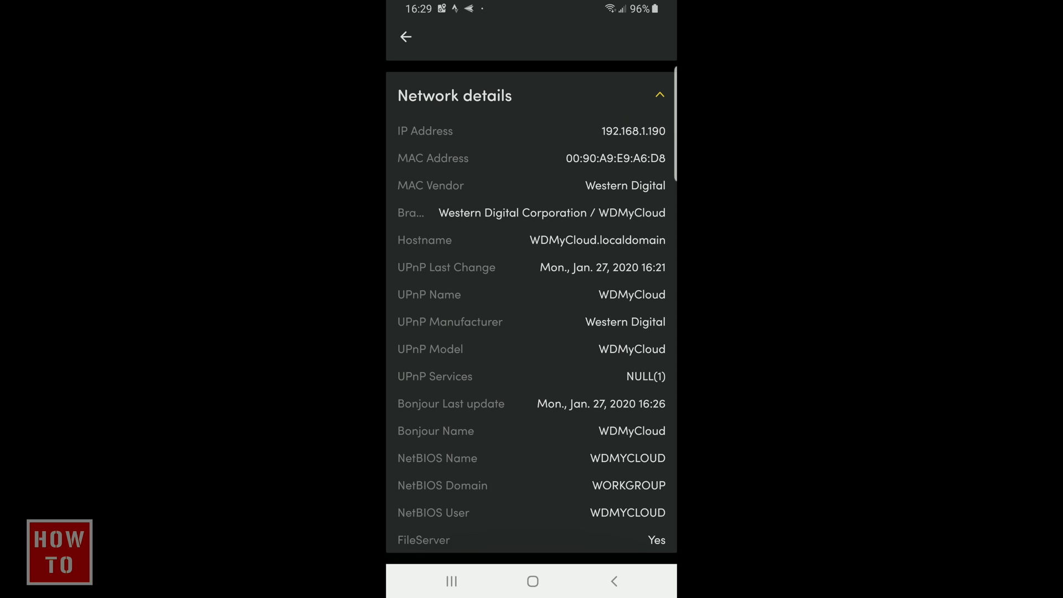
pyautogui.scroll(10, 532, 332)
pyautogui.click(405, 36)
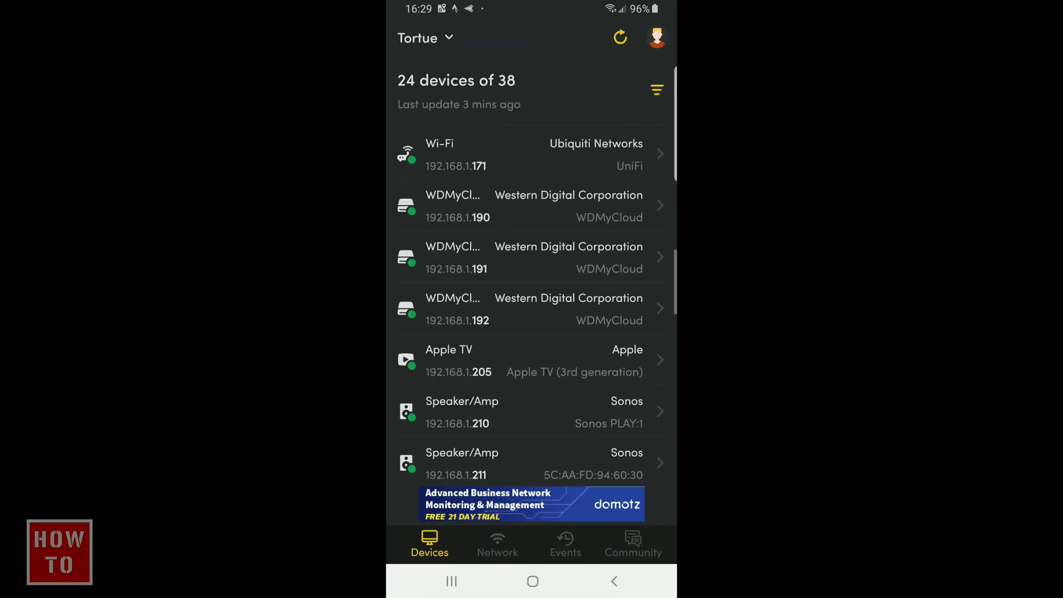
pyautogui.scroll(-2, 532, 307)
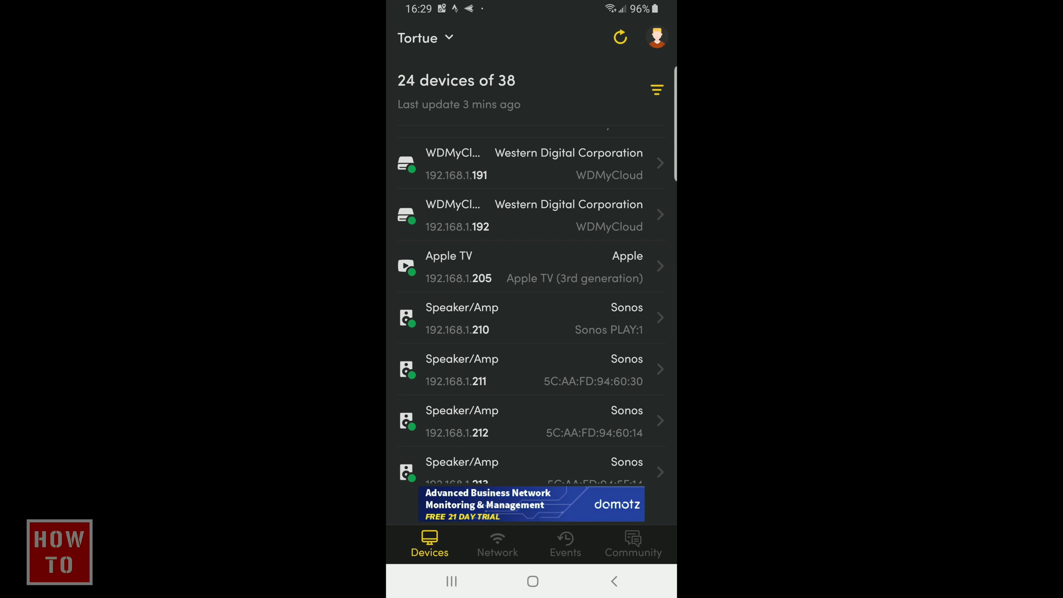
pyautogui.scroll(-1, 532, 332)
pyautogui.scroll(-1, 531, 333)
pyautogui.scroll(-1, 532, 332)
pyautogui.scroll(-1, 532, 332)
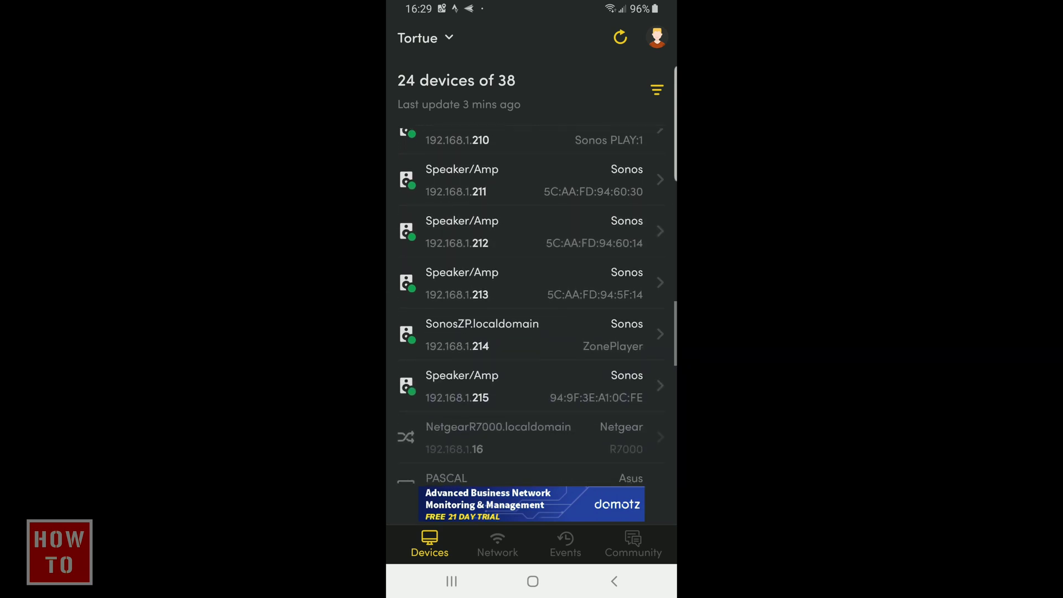
pyautogui.scroll(-2, 532, 307)
pyautogui.scroll(-2, 532, 308)
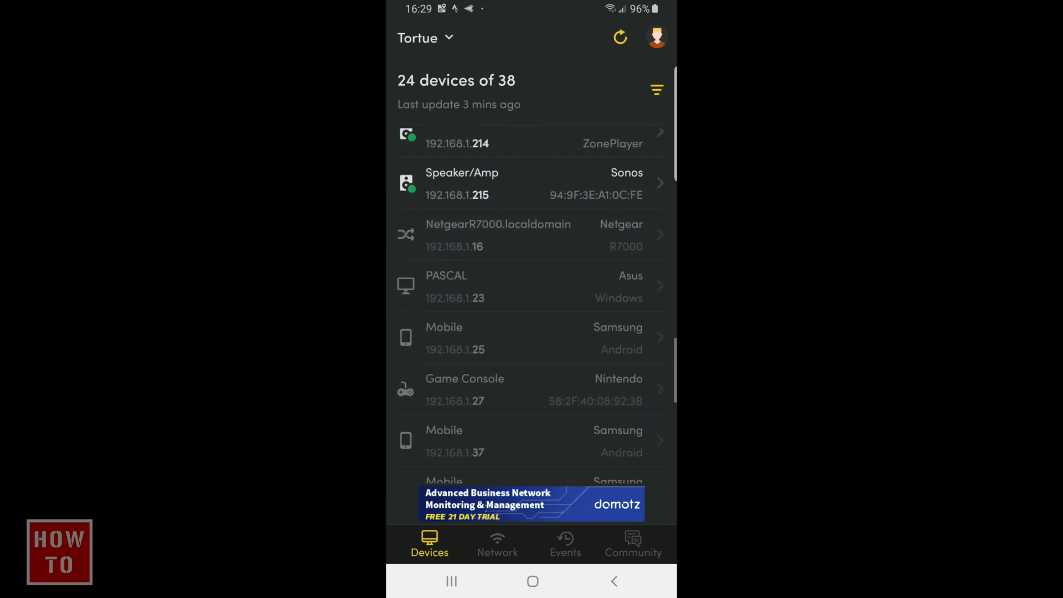
pyautogui.scroll(-1, 531, 307)
pyautogui.scroll(-1, 532, 308)
pyautogui.scroll(-2, 532, 308)
pyautogui.scroll(-1, 531, 307)
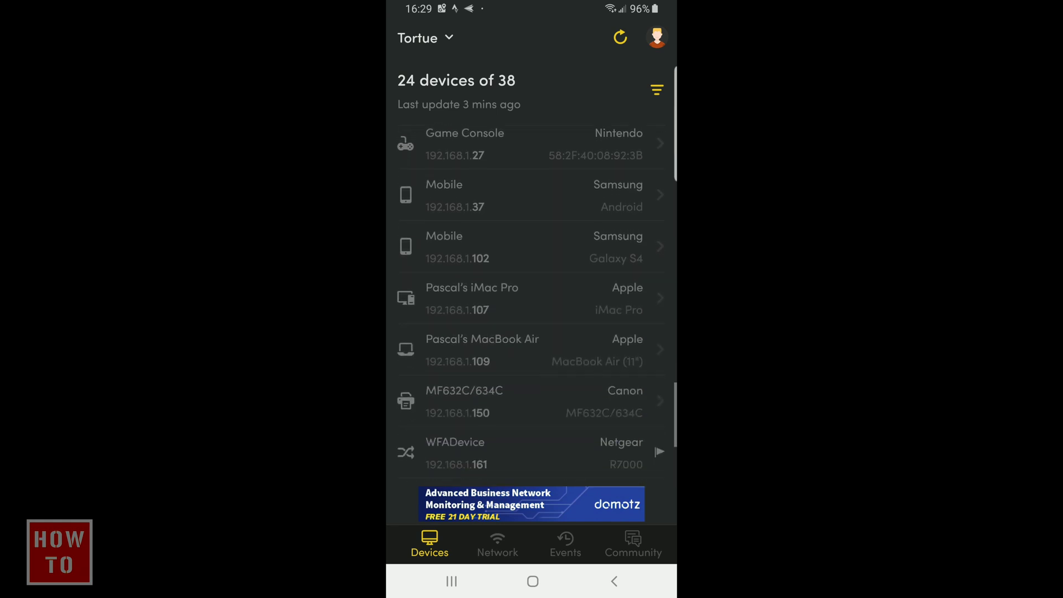
pyautogui.scroll(-3, 532, 307)
pyautogui.scroll(5, 531, 308)
pyautogui.scroll(1, 531, 308)
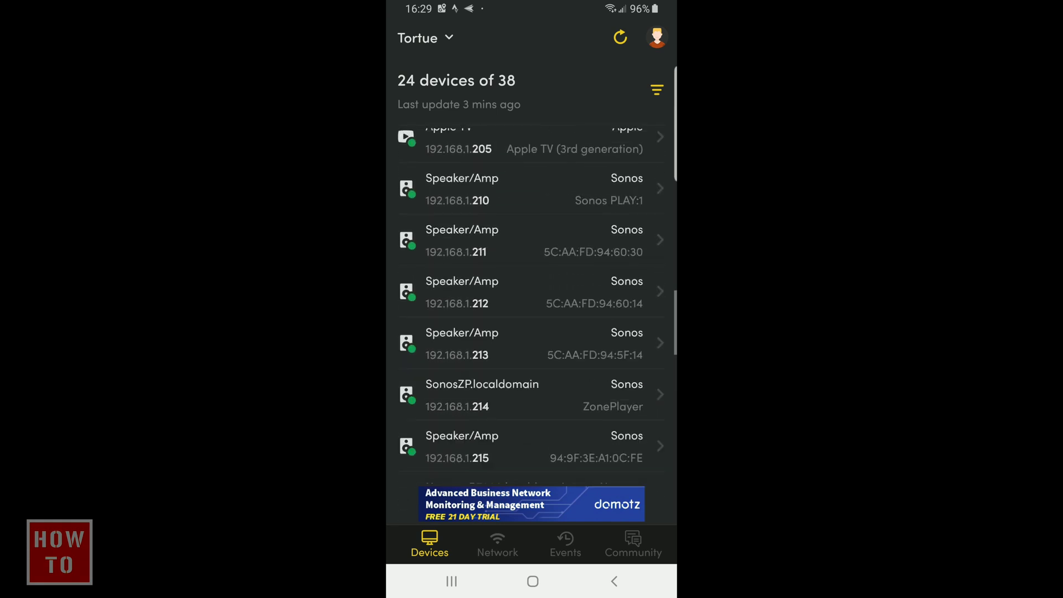
pyautogui.scroll(3, 531, 308)
pyautogui.scroll(2, 532, 307)
pyautogui.scroll(1, 532, 307)
pyautogui.scroll(4, 531, 307)
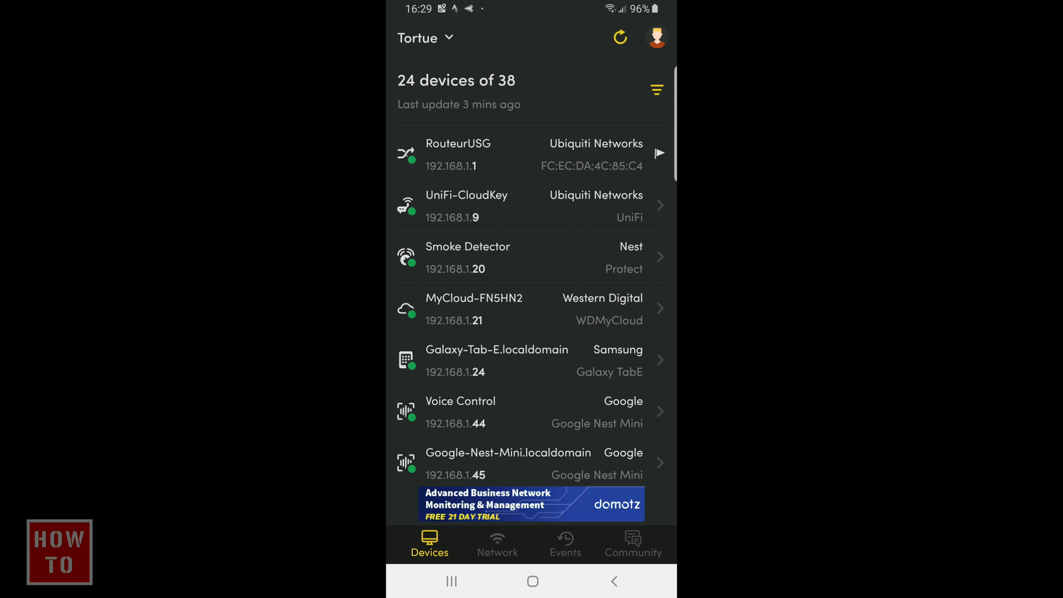
pyautogui.scroll(-1, 531, 307)
pyautogui.scroll(-1, 531, 307)
pyautogui.scroll(-4, 532, 307)
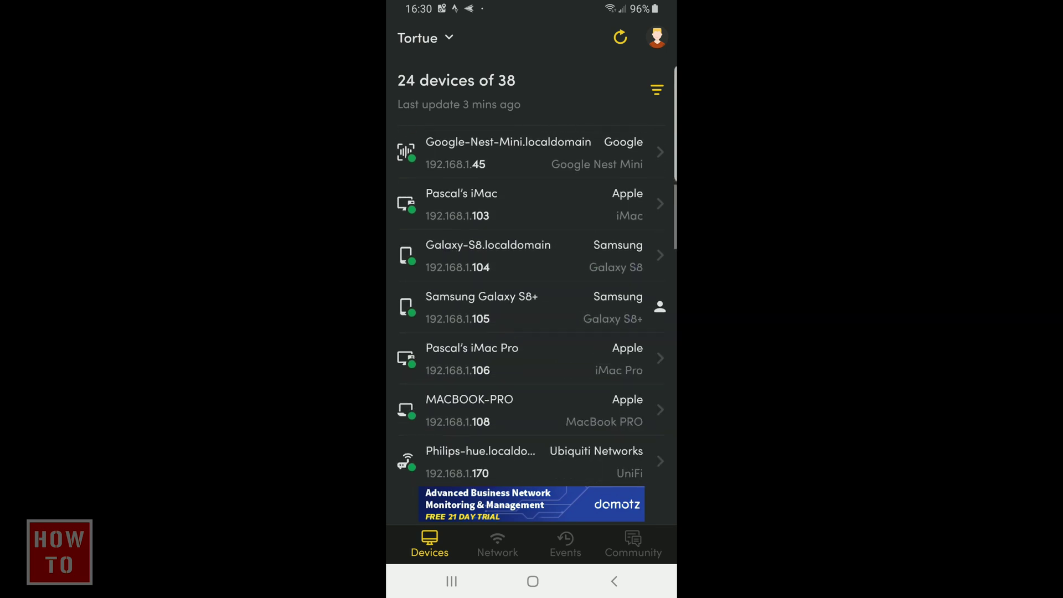
pyautogui.scroll(-4, 532, 307)
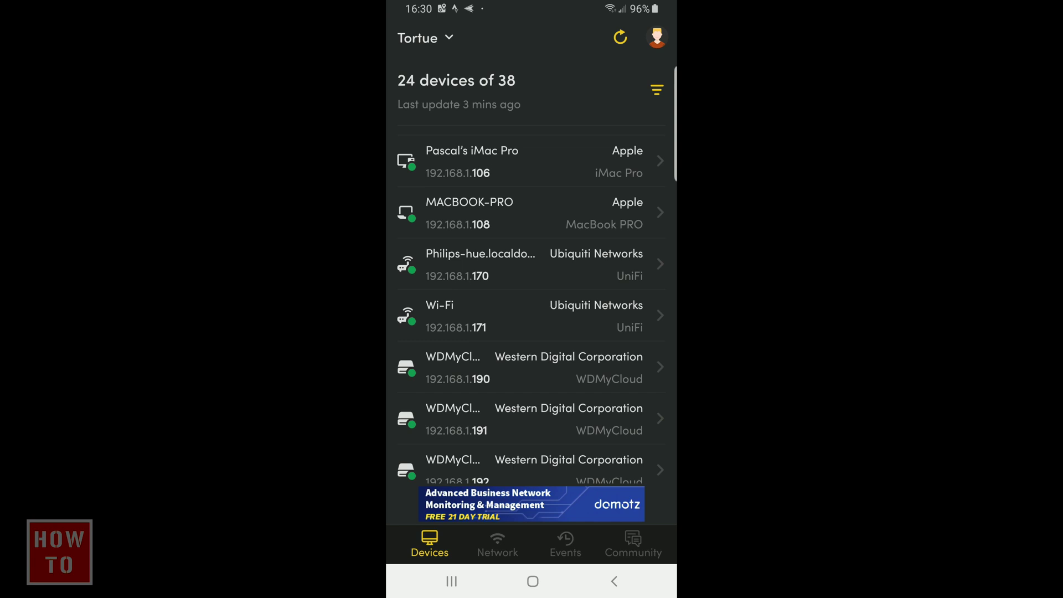
pyautogui.scroll(-3, 532, 308)
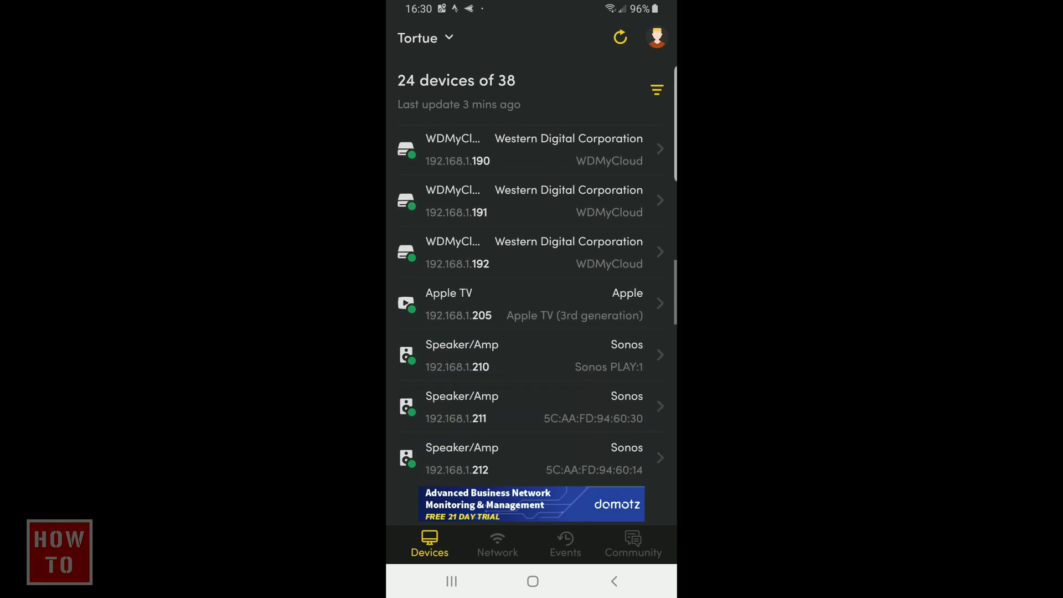
pyautogui.scroll(-3, 532, 307)
pyautogui.scroll(10, 532, 307)
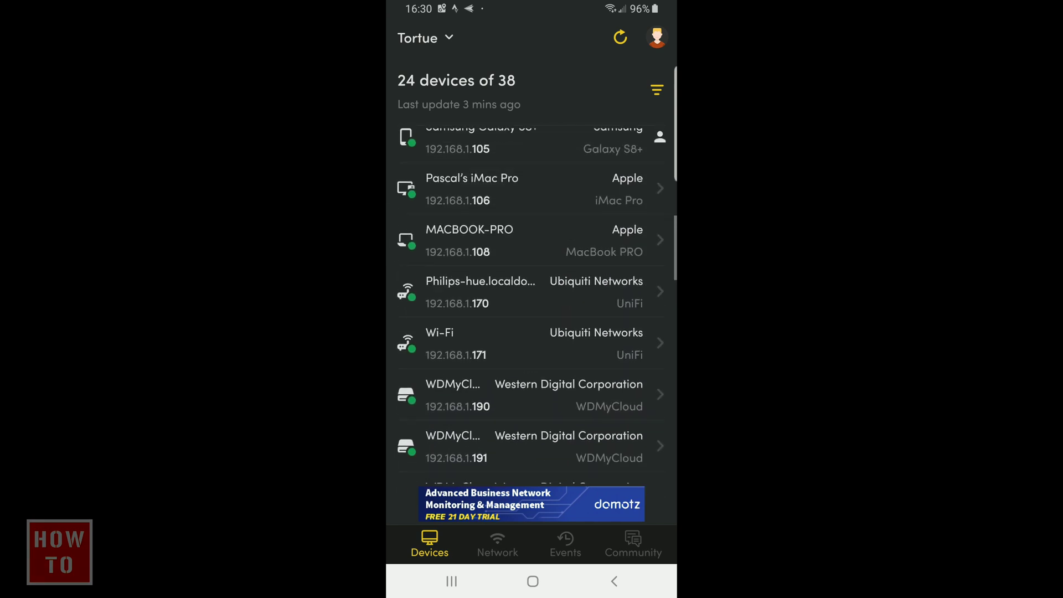
pyautogui.scroll(-1, 532, 307)
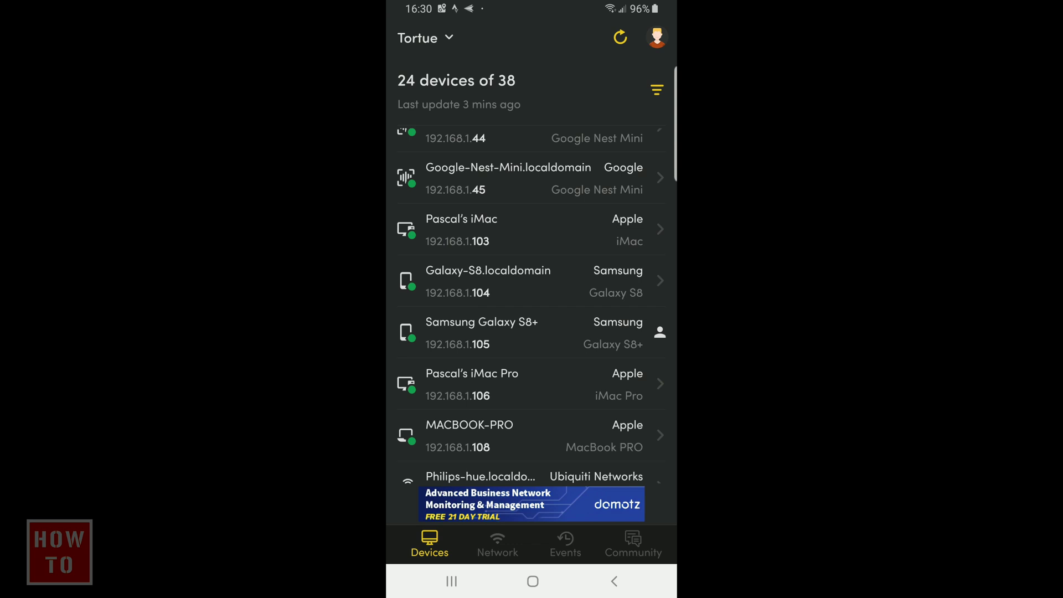
pyautogui.click(515, 281)
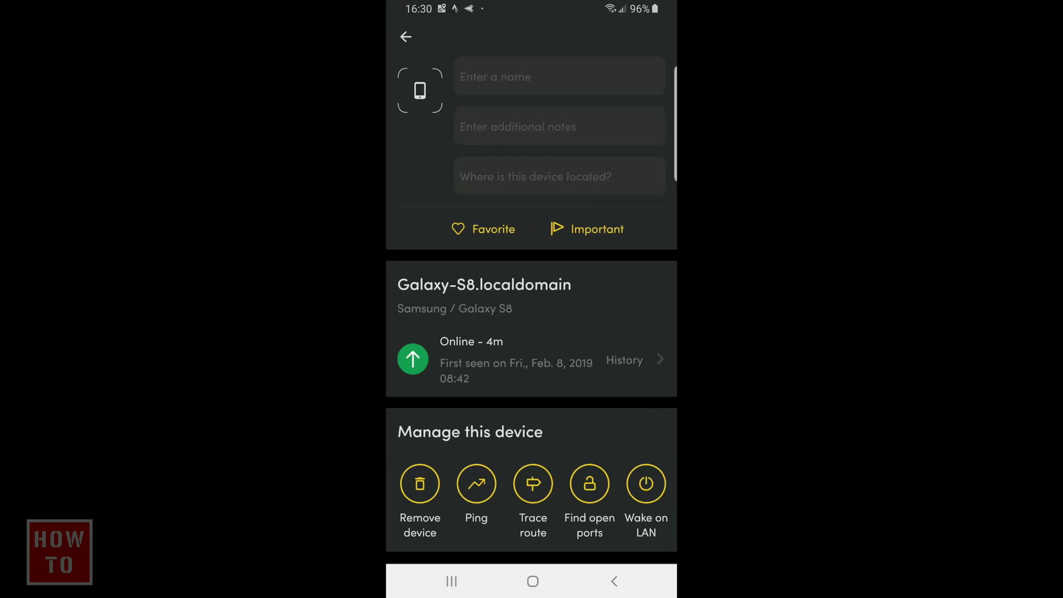
pyautogui.scroll(-3, 531, 332)
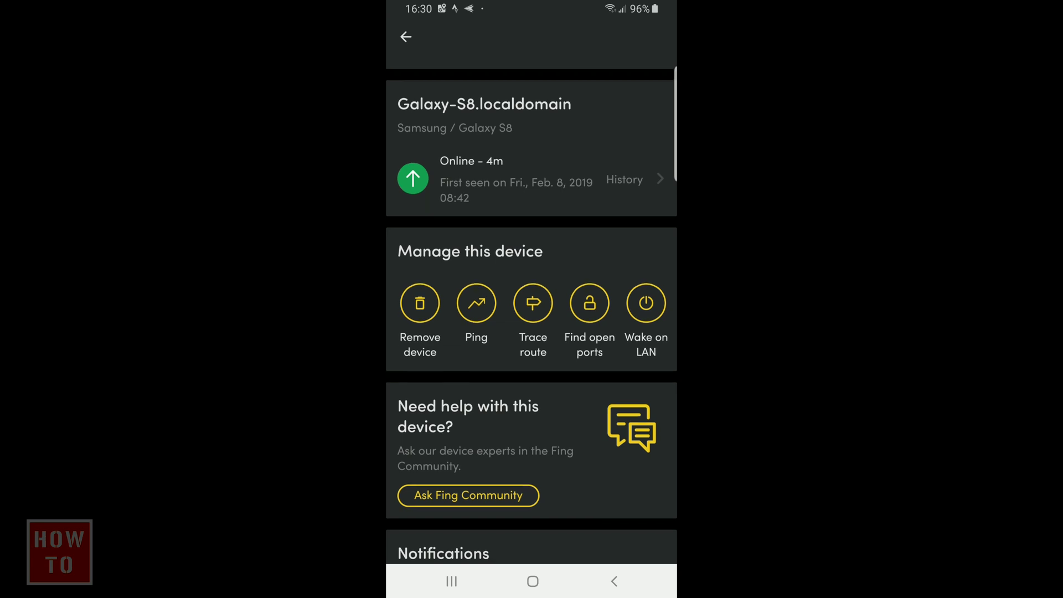
pyautogui.scroll(3, 532, 333)
pyautogui.scroll(-5, 532, 332)
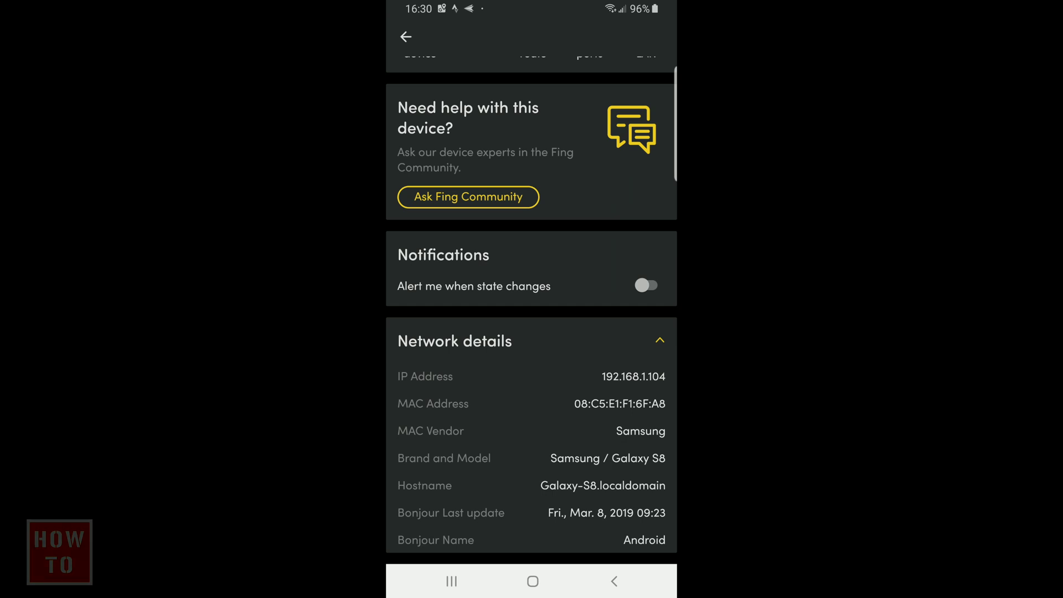
pyautogui.scroll(3, 532, 311)
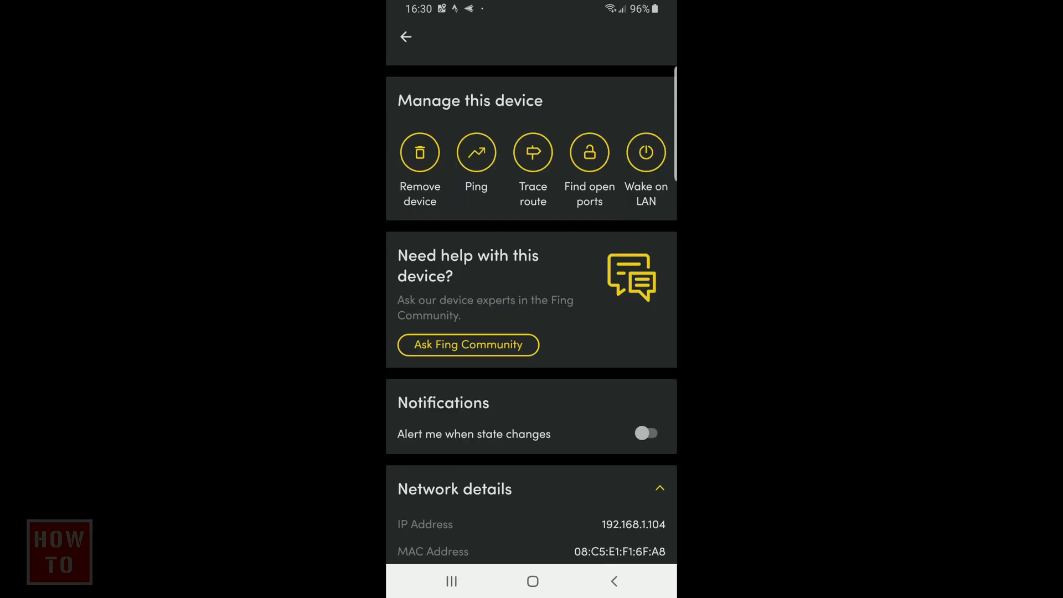
pyautogui.scroll(5, 531, 311)
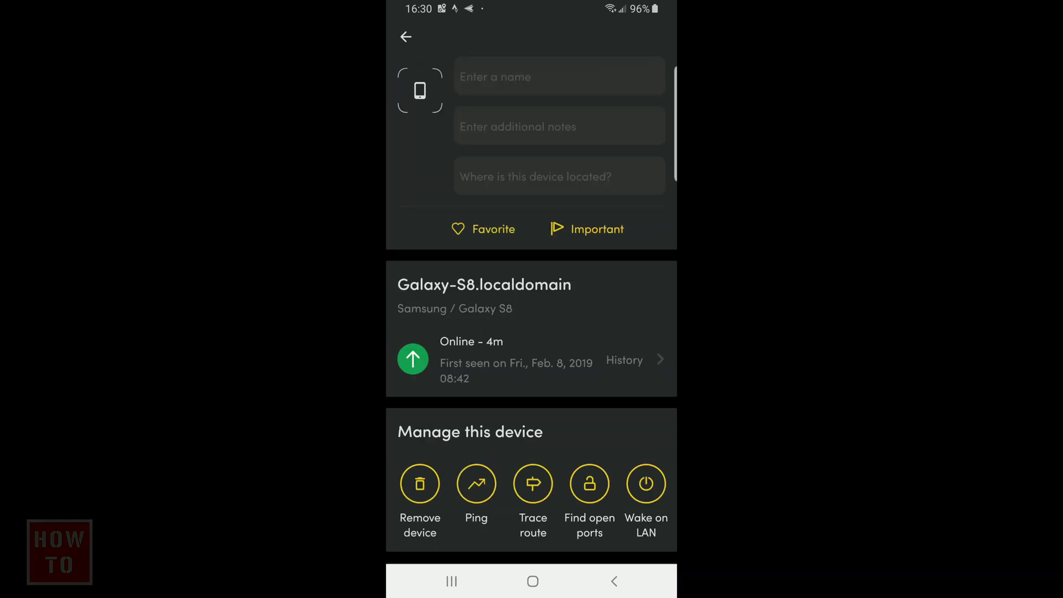
pyautogui.click(406, 36)
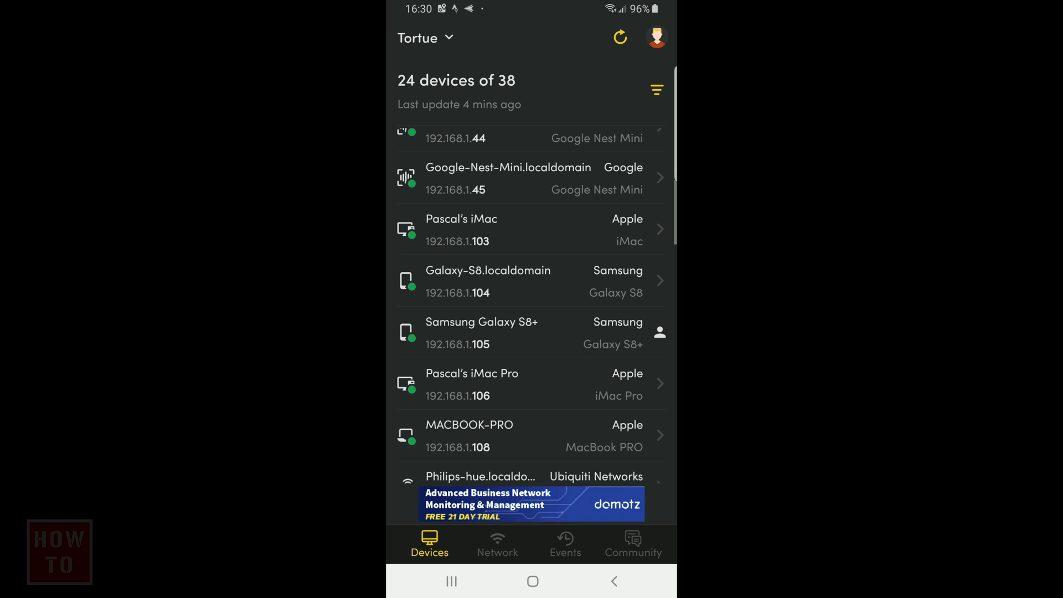
pyautogui.scroll(5, 532, 308)
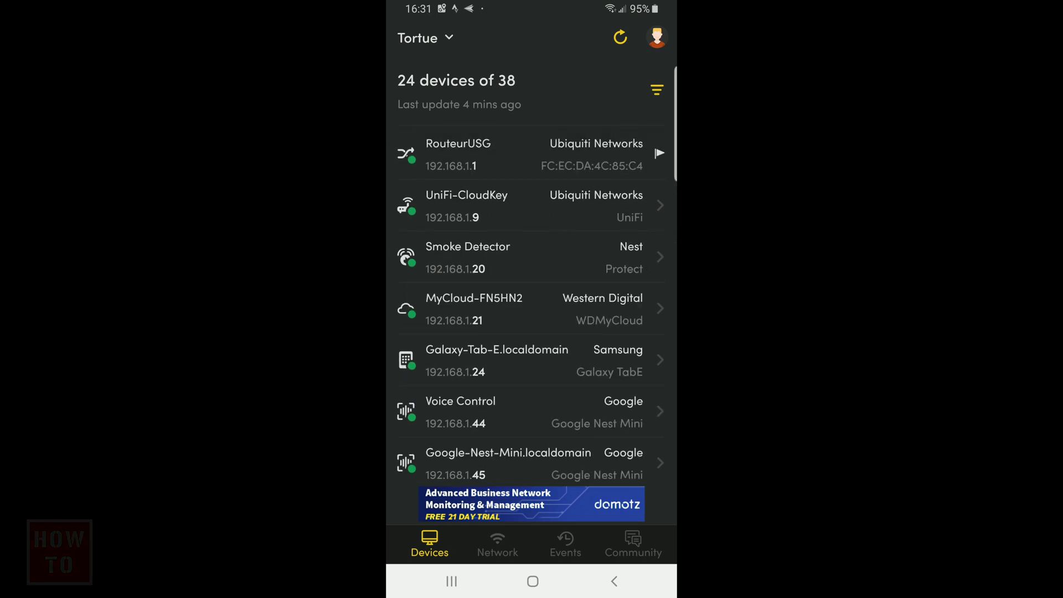